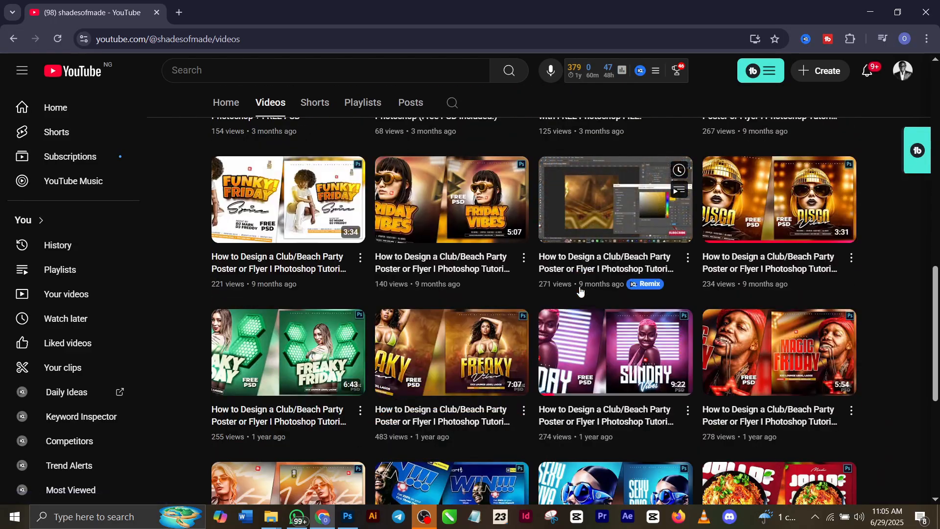
# Step: Browse the shadesofmade channel's video thumbnails to review its flyer tutorials, dismissing the WhatsApp notification
pyautogui.scroll(-3, 581, 291)
pyautogui.scroll(-4, 581, 291)
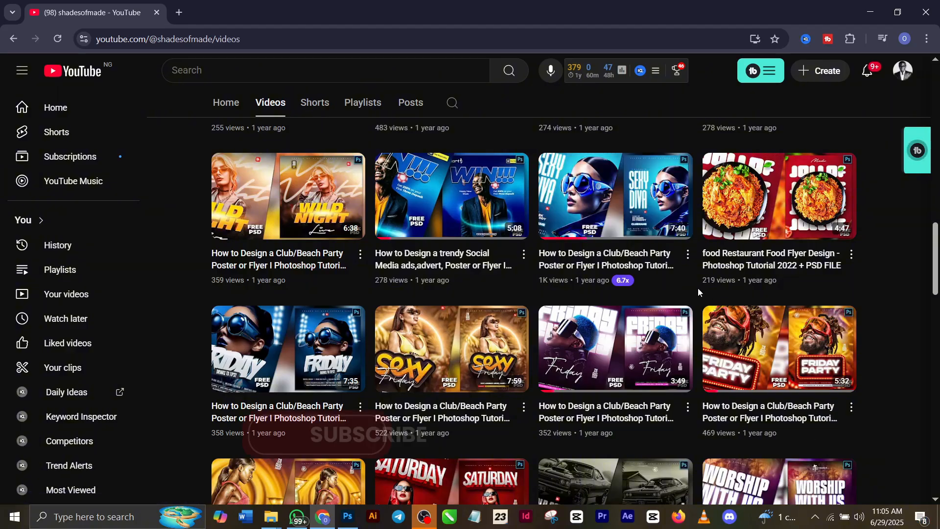
pyautogui.scroll(2, 699, 289)
pyautogui.scroll(12, 689, 275)
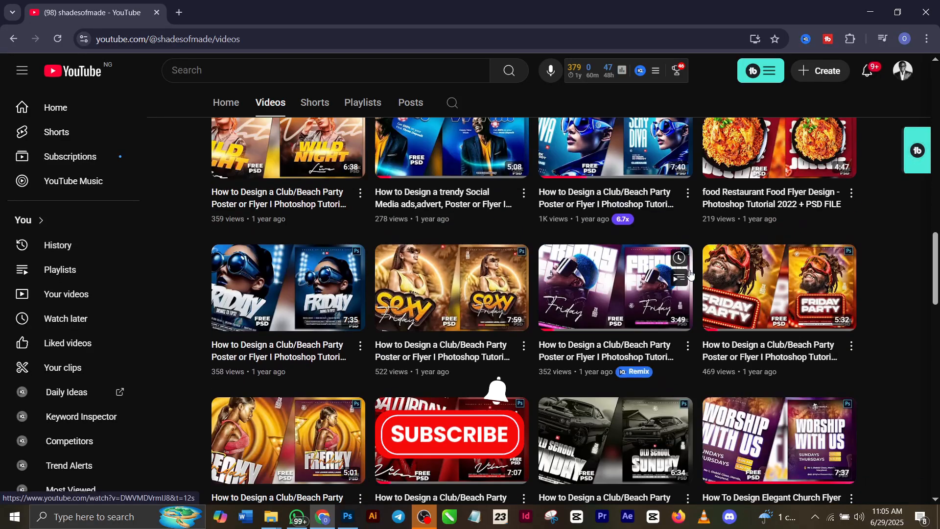
pyautogui.scroll(5, 697, 265)
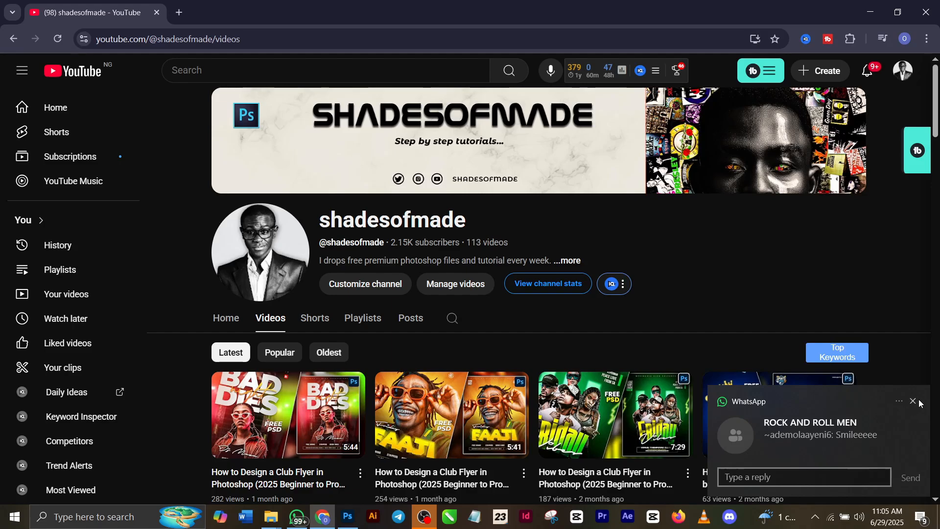
pyautogui.click(914, 401)
pyautogui.scroll(-2, 609, 318)
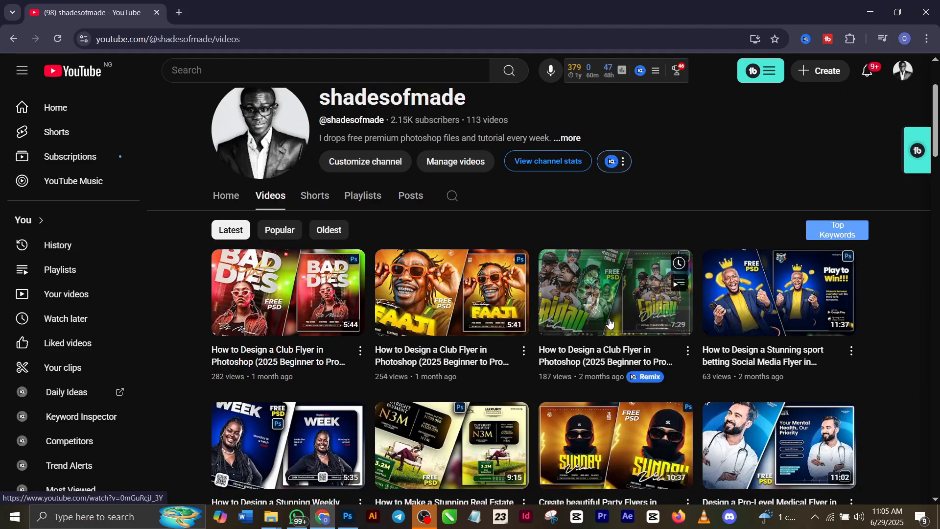
pyautogui.scroll(-2, 493, 284)
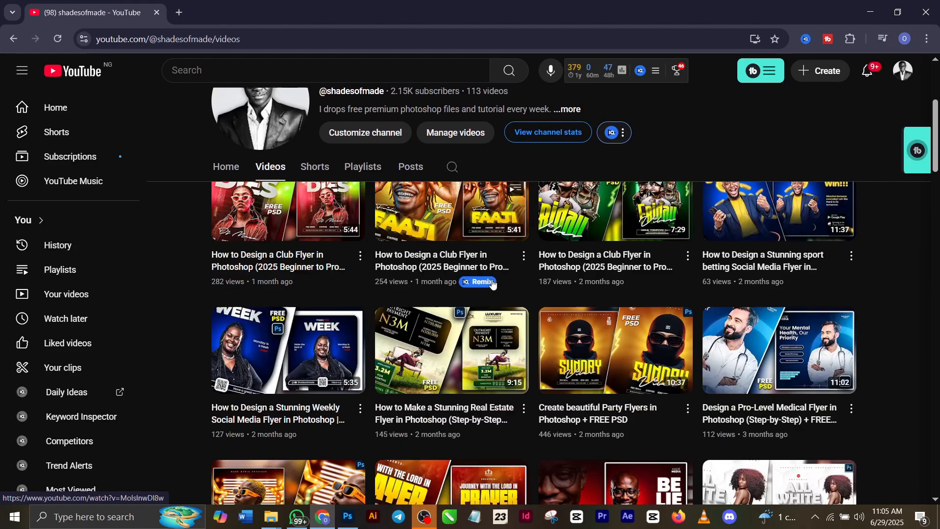
pyautogui.scroll(-10, 493, 284)
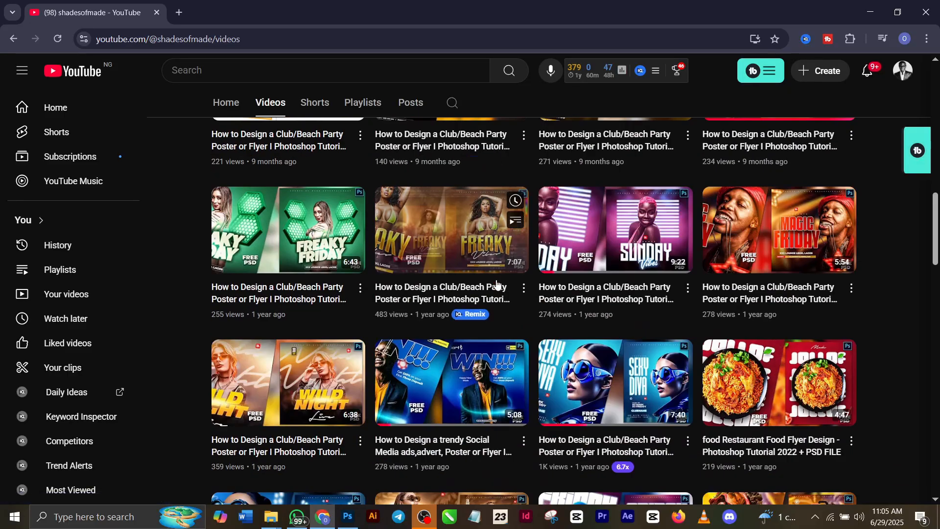
pyautogui.scroll(-2, 497, 284)
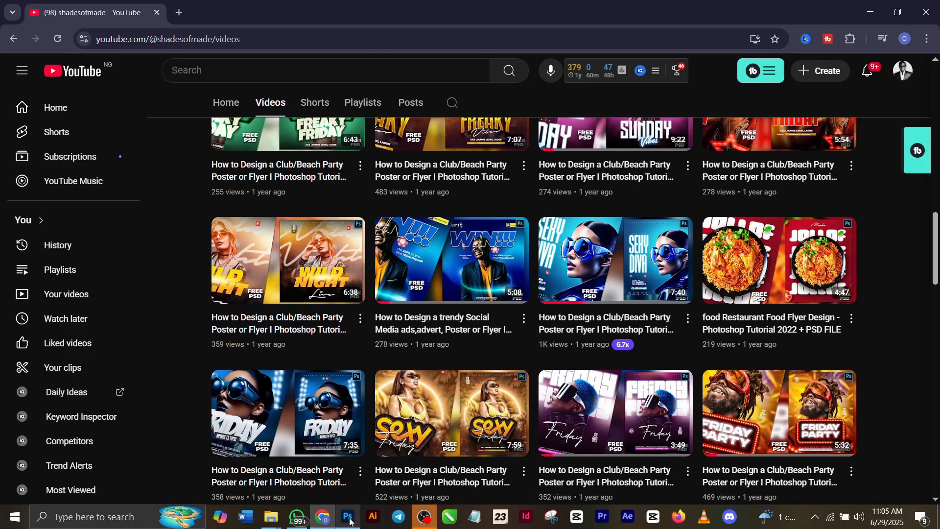
# Step: Switch to Photoshop and close the WhatsApp window
pyautogui.moveTo(350, 520)
pyautogui.click(342, 478)
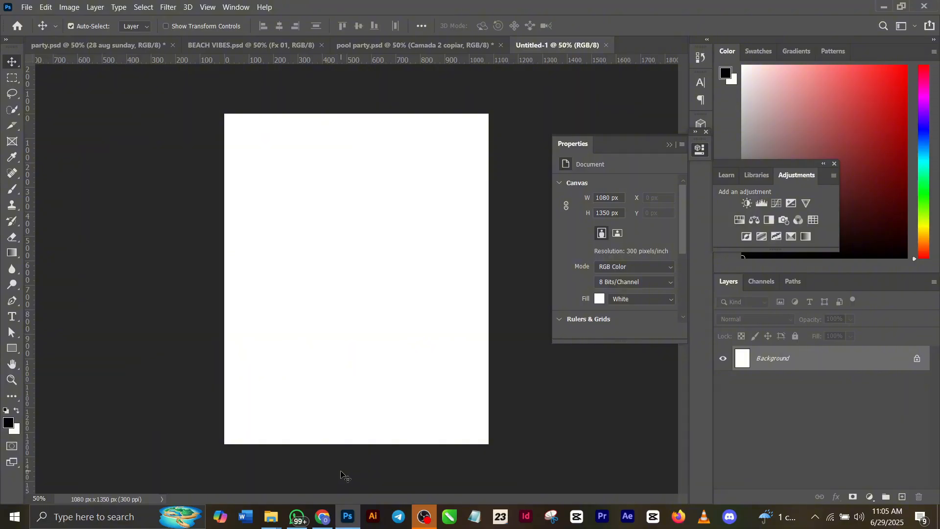
pyautogui.rightClick(300, 520)
pyautogui.click(301, 493)
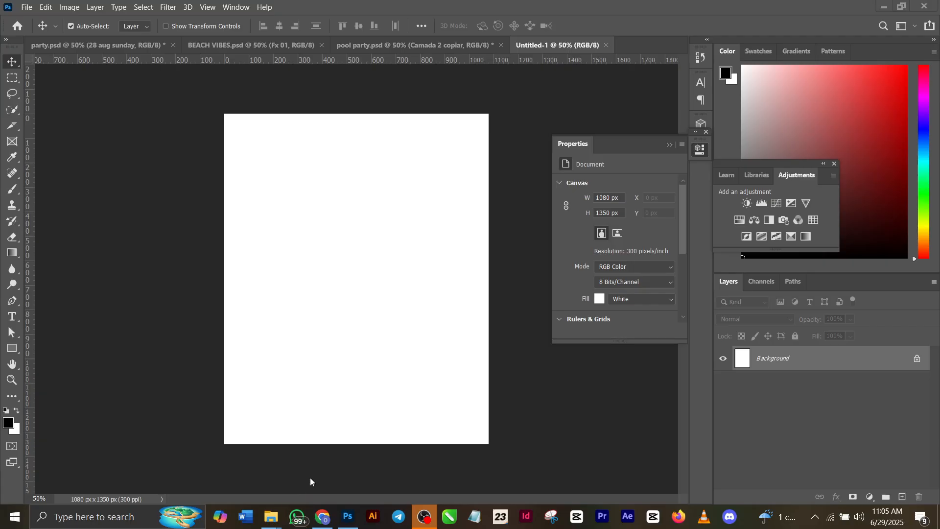
# Step: Review the finished flyers in party.psd, BEACH VIBES.psd and pool party.psd alongside the blank Untitled-1 canvas, returning to party.psd
pyautogui.click(111, 45)
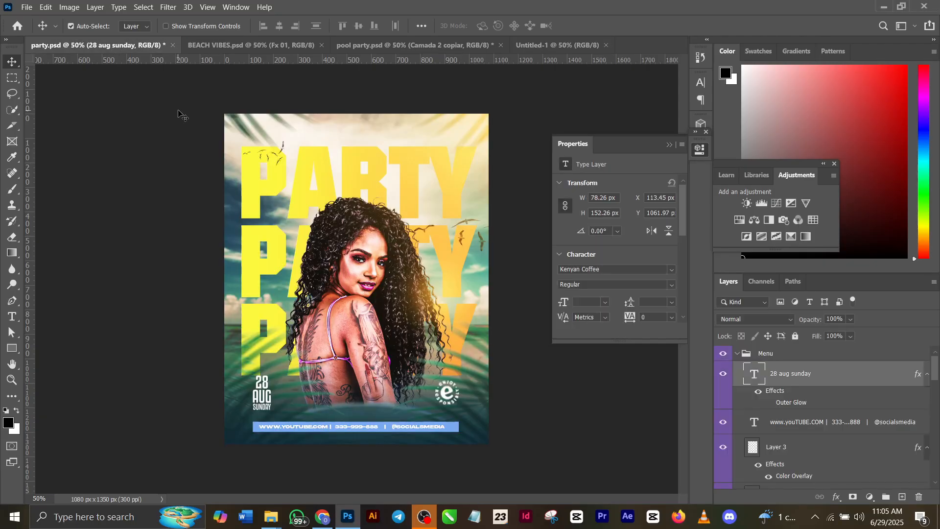
pyautogui.click(245, 48)
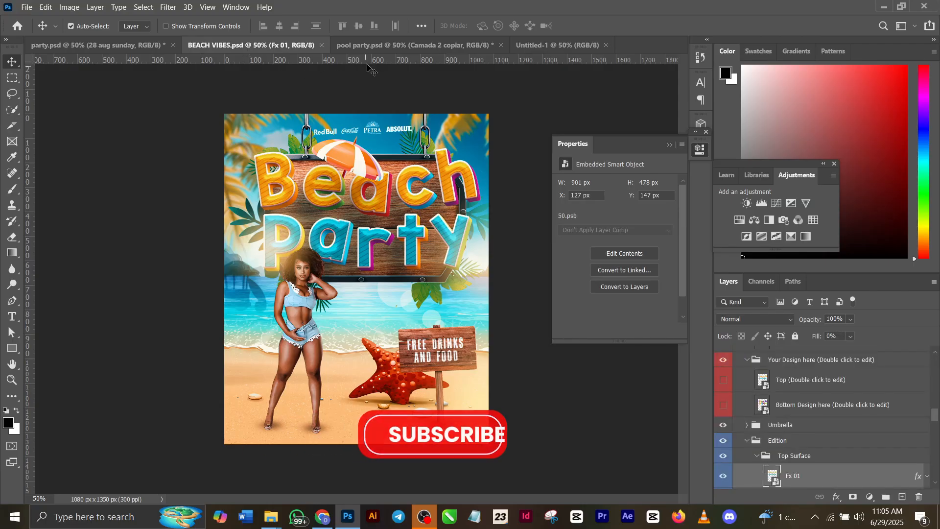
pyautogui.click(383, 48)
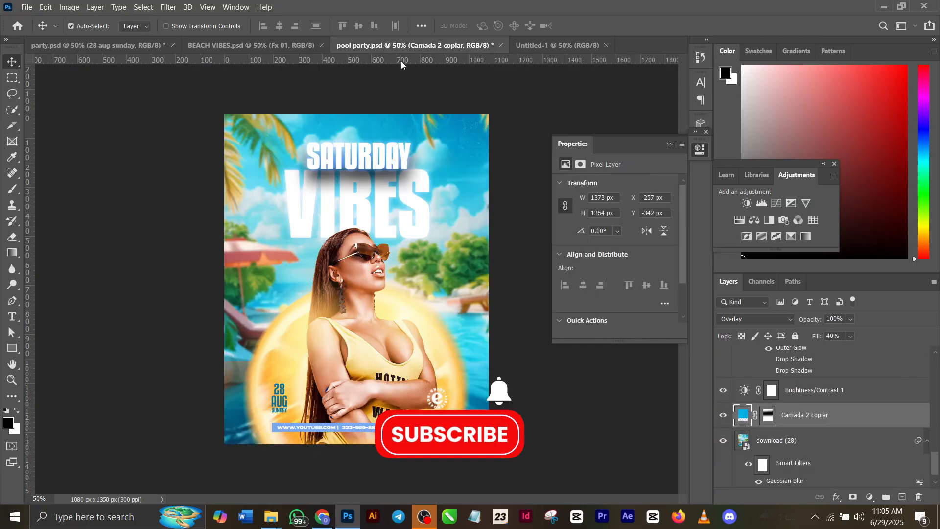
pyautogui.click(549, 45)
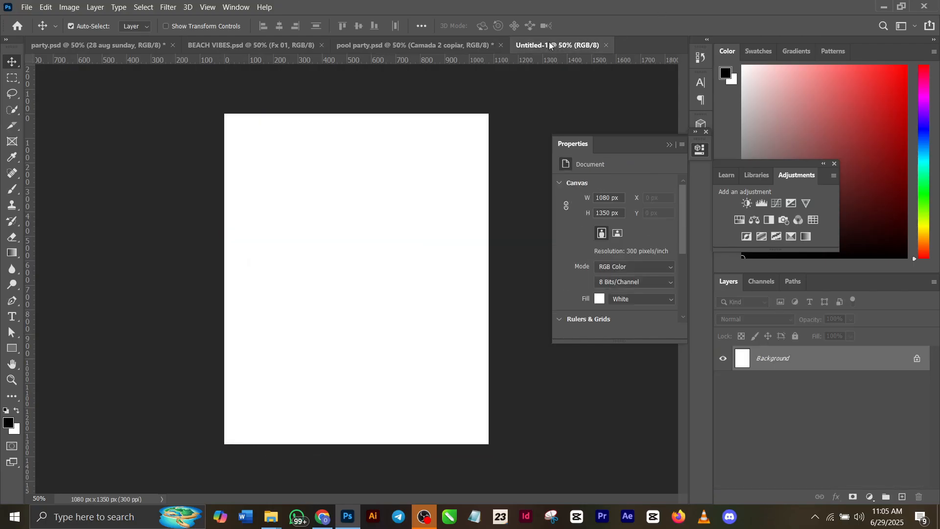
pyautogui.click(76, 43)
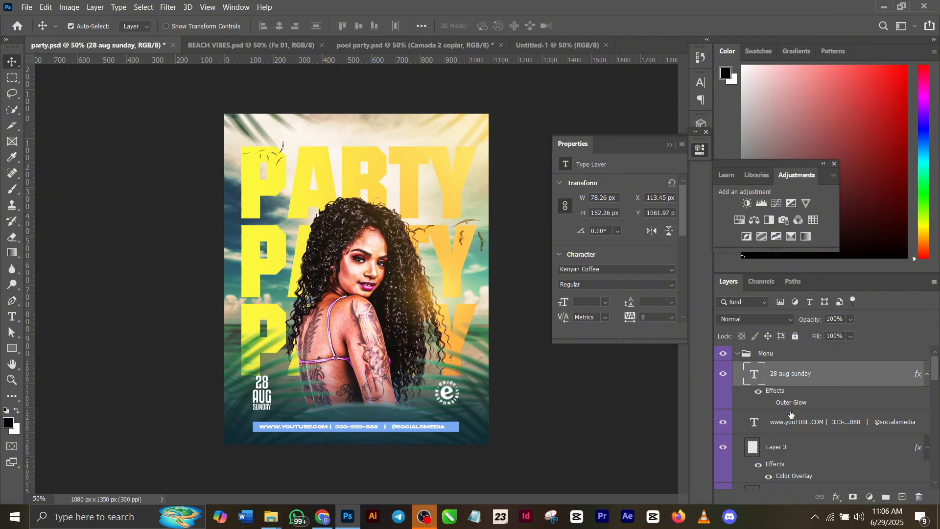
pyautogui.click(571, 42)
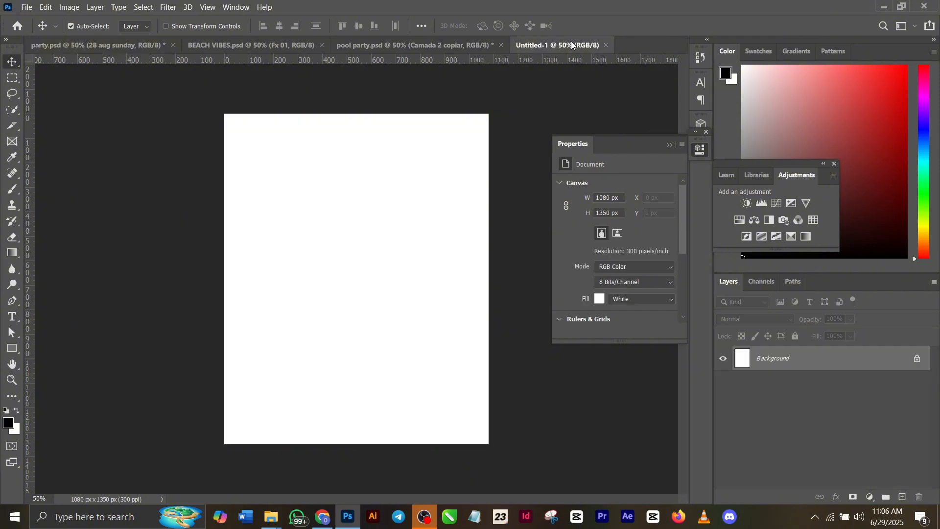
pyautogui.click(80, 44)
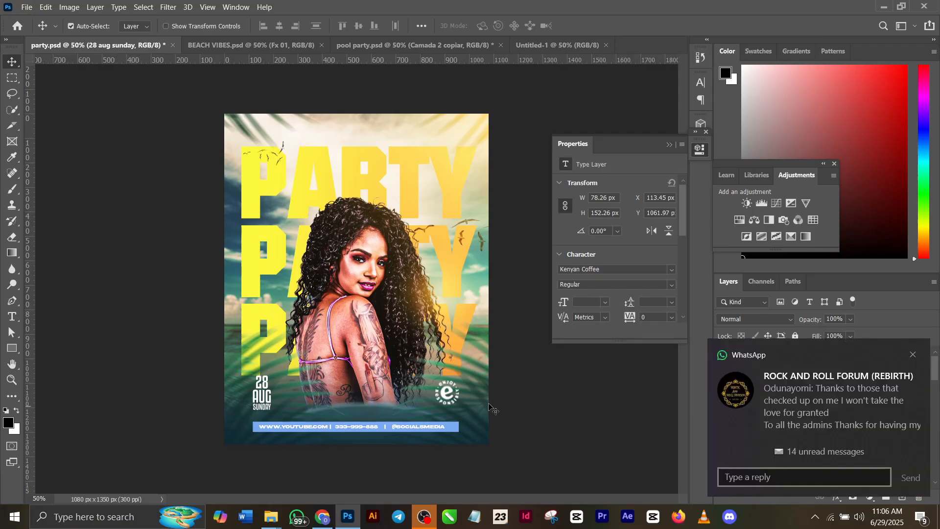
# Step: Dismiss the WhatsApp notification and turn off the computer's Wi-Fi
pyautogui.click(920, 354)
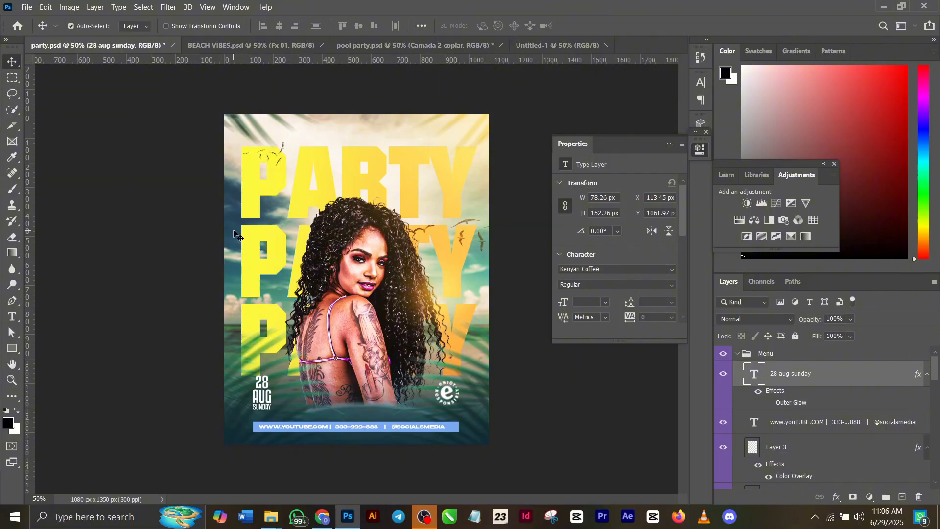
pyautogui.click(831, 519)
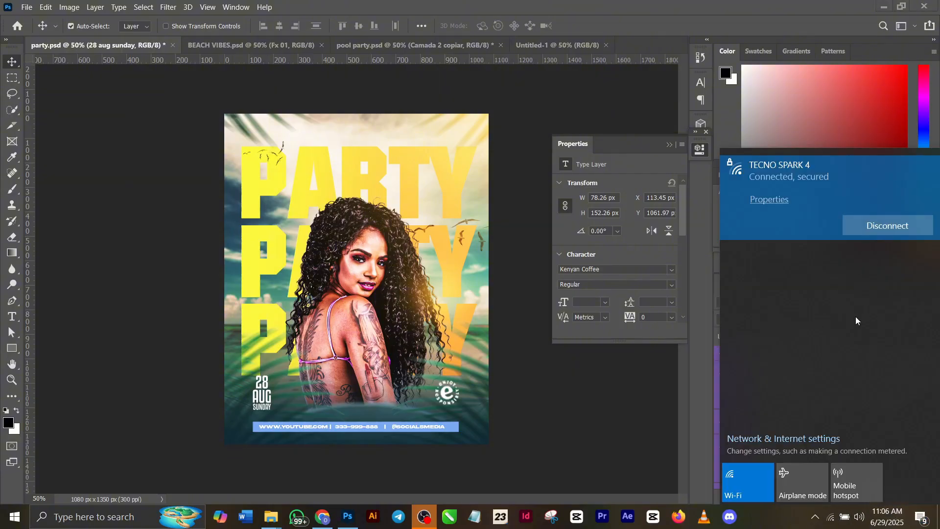
pyautogui.click(760, 480)
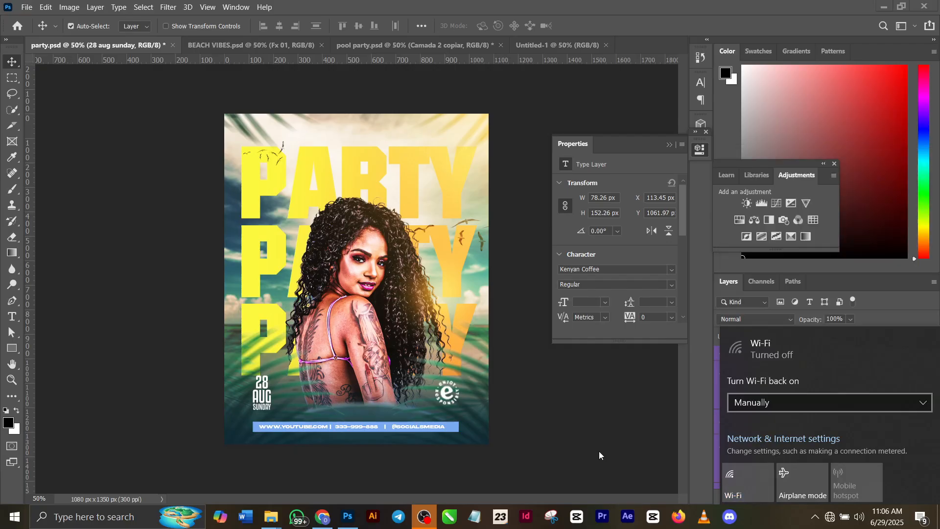
pyautogui.click(587, 422)
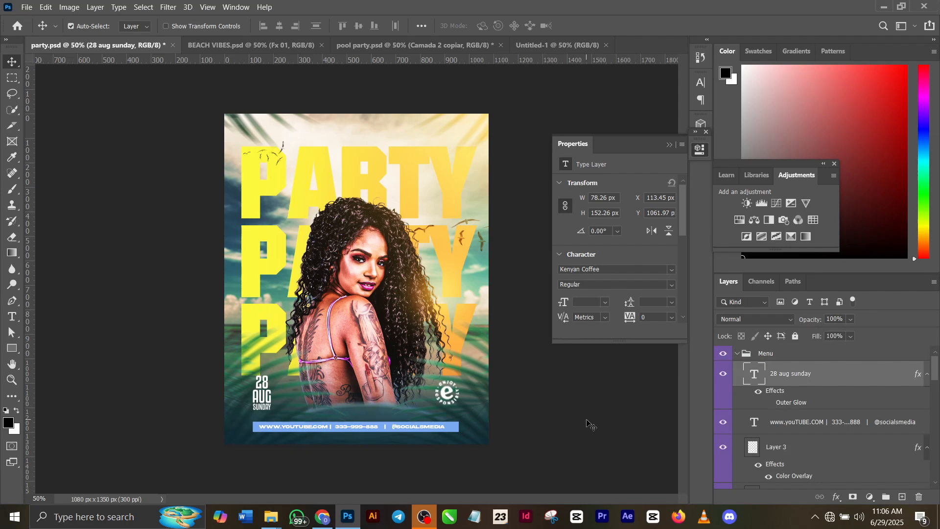
# Step: Copy the Camada 5 sky-and-sea layer from party.psd into Untitled-1, filling the canvas from X 0, Y 0
pyautogui.scroll(-5, 895, 433)
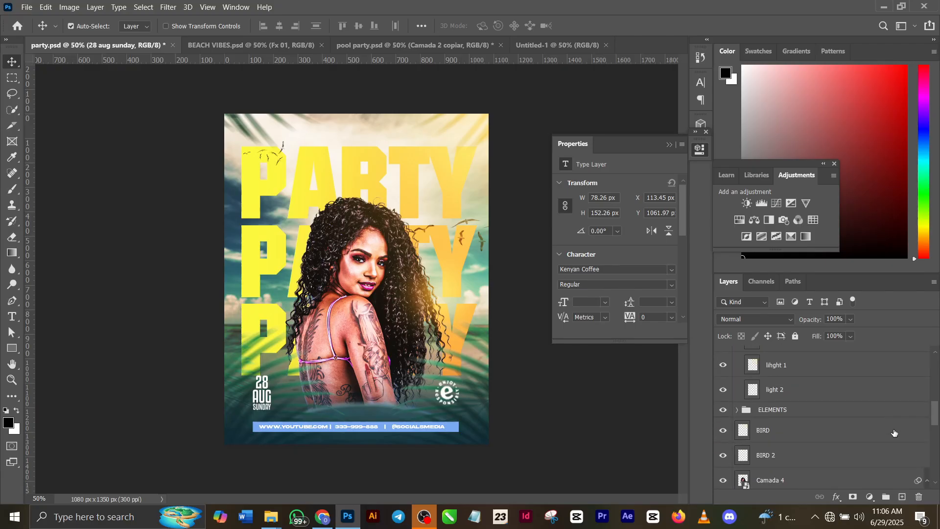
pyautogui.scroll(-5, 895, 433)
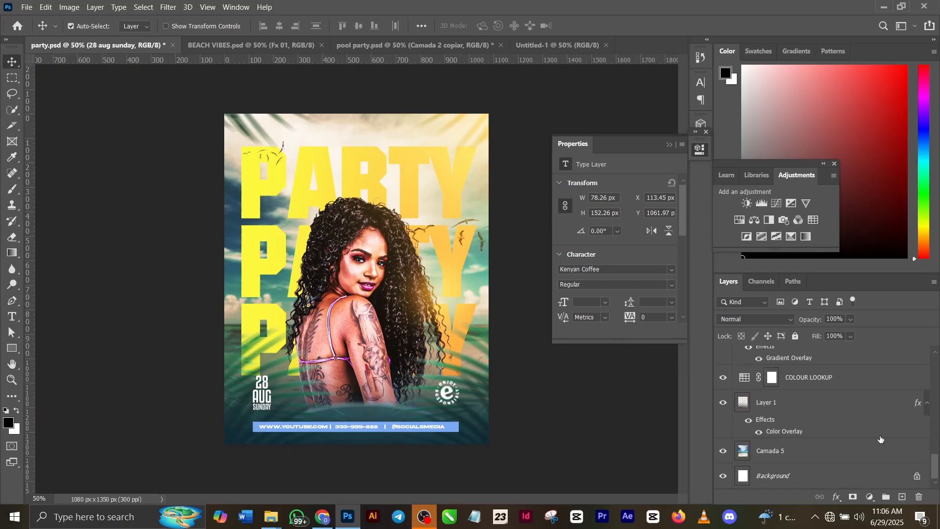
pyautogui.click(817, 458)
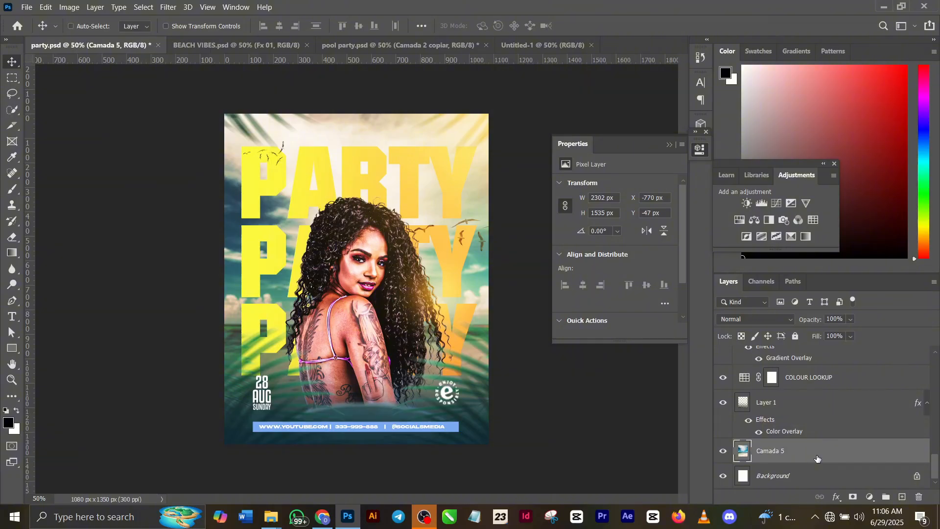
pyautogui.moveTo(522, 28); pyautogui.dragTo(528, 43)
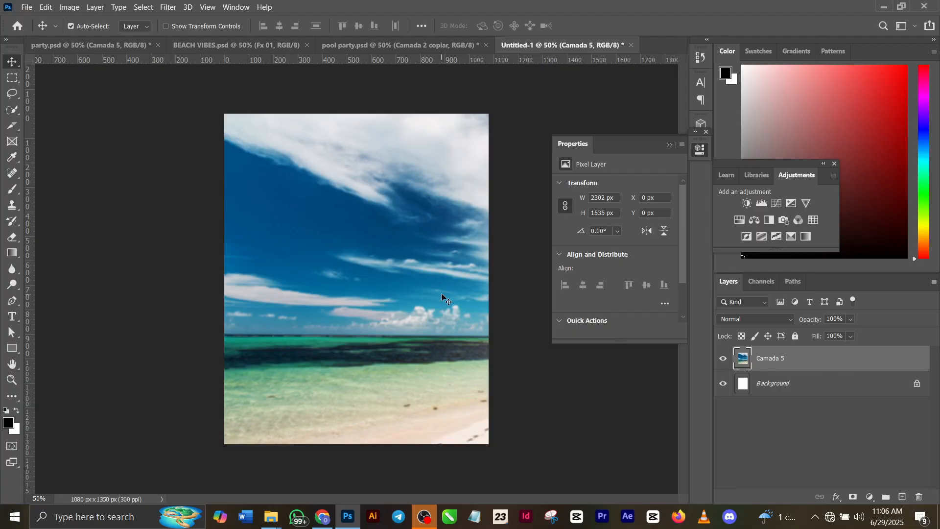
# Step: Check Layer 1 in party.psd, then add a new layer in Untitled-1 with a black-to-transparent gradient about 714 px high rising from the bottom edge
pyautogui.click(68, 46)
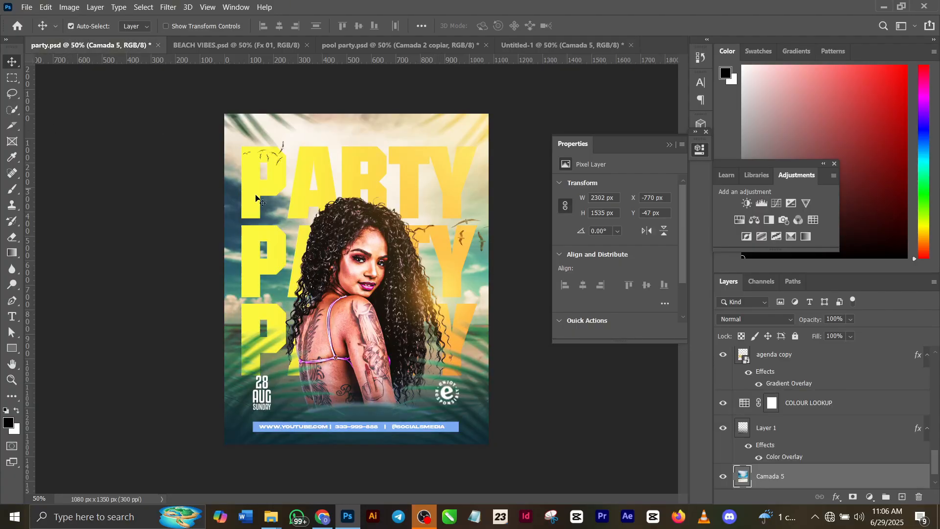
pyautogui.scroll(-2, 839, 431)
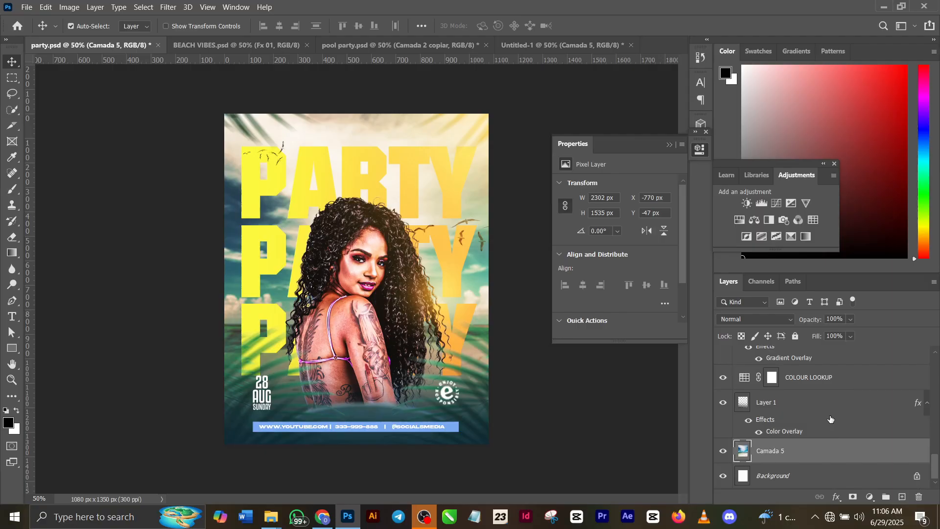
pyautogui.click(831, 413)
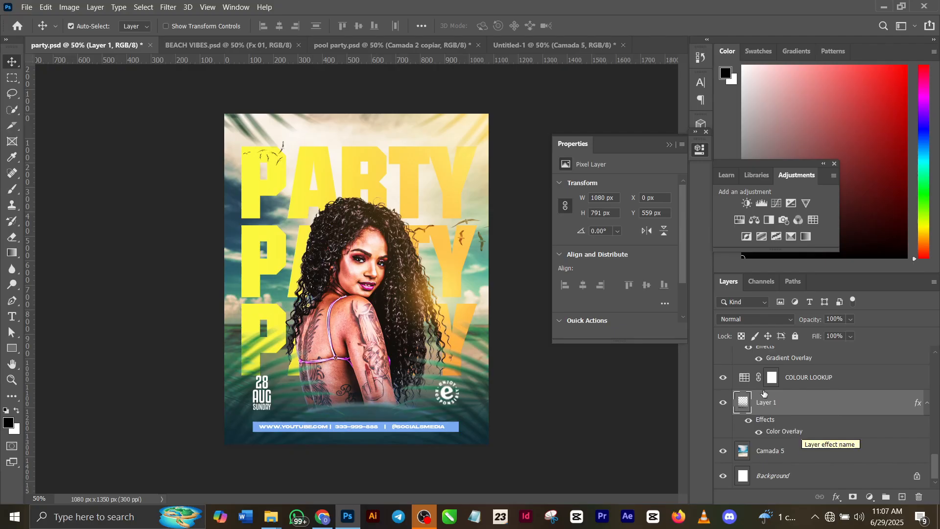
pyautogui.click(509, 44)
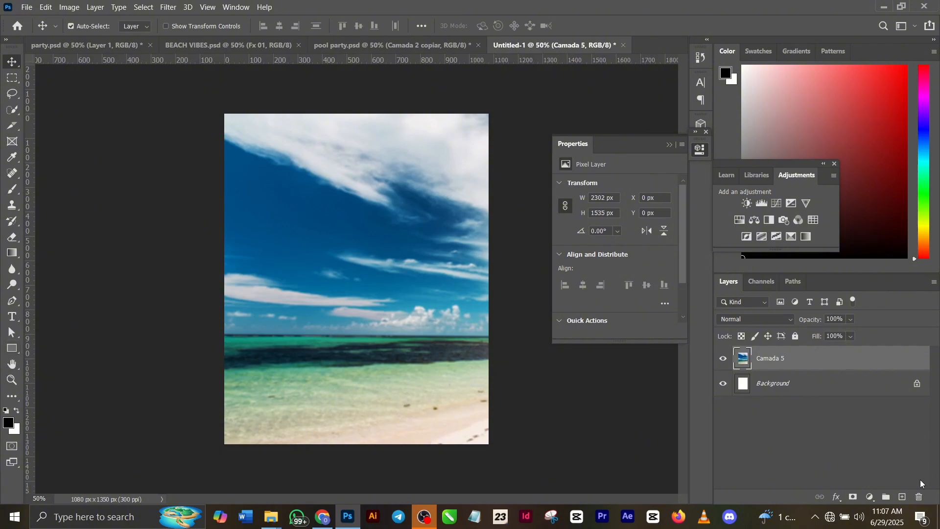
pyautogui.click(907, 496)
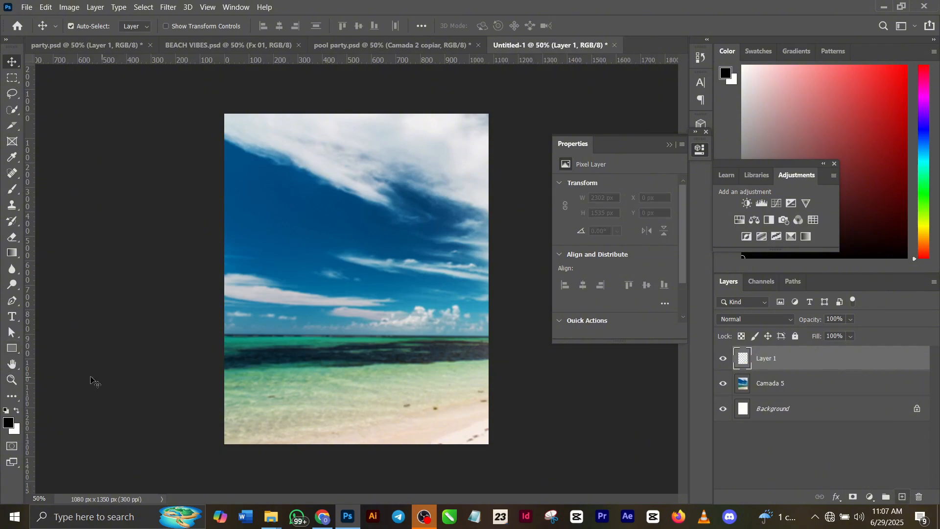
pyautogui.click(11, 254)
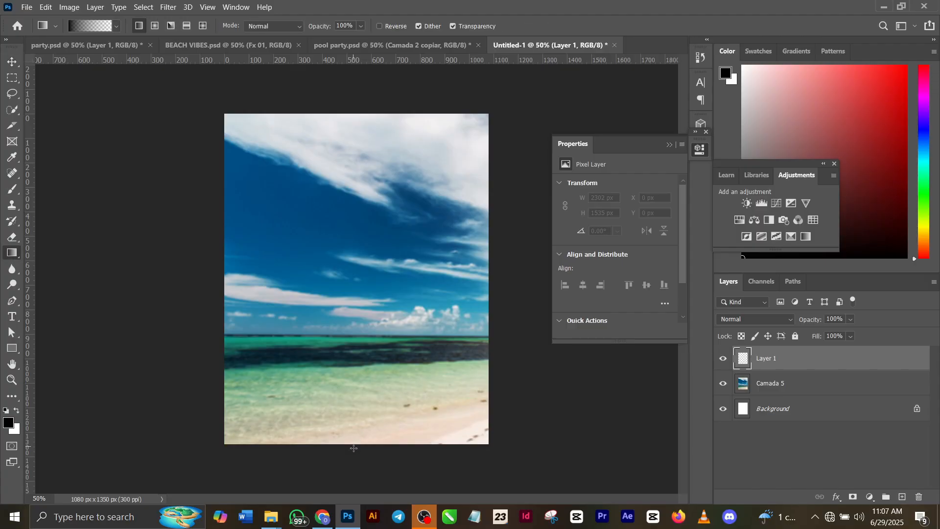
pyautogui.moveTo(357, 459); pyautogui.dragTo(361, 272)
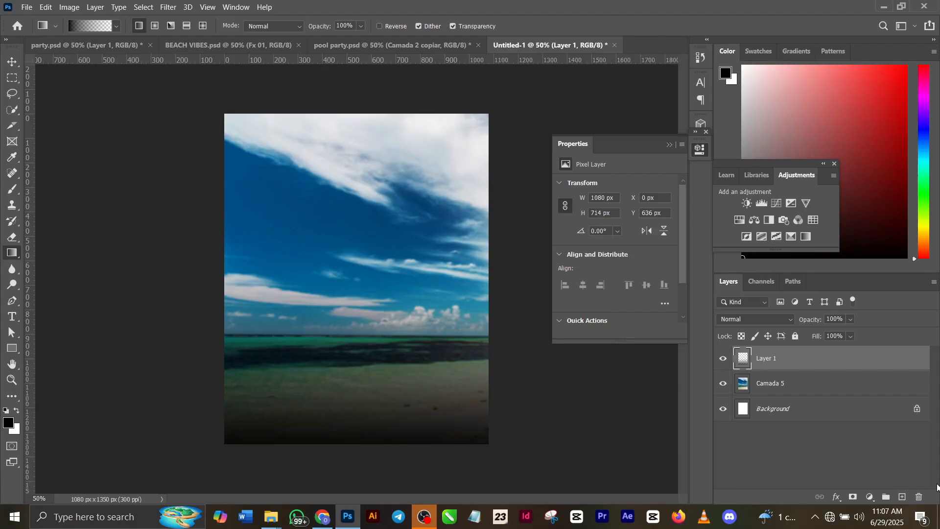
# Step: Give Layer 1 a Normal Color Overlay at 100% opacity in deep blue #004675, sampled from the sky
pyautogui.click(837, 497)
pyautogui.click(852, 445)
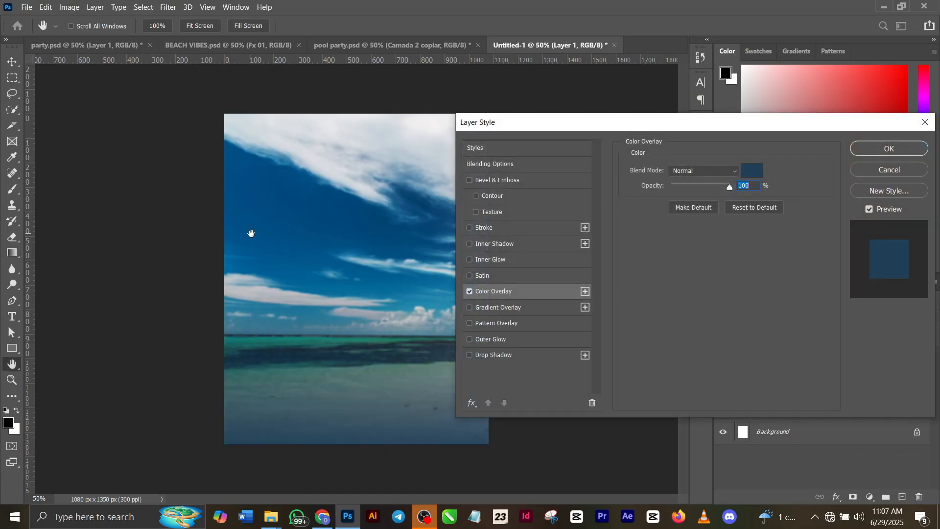
pyautogui.click(751, 171)
pyautogui.click(286, 209)
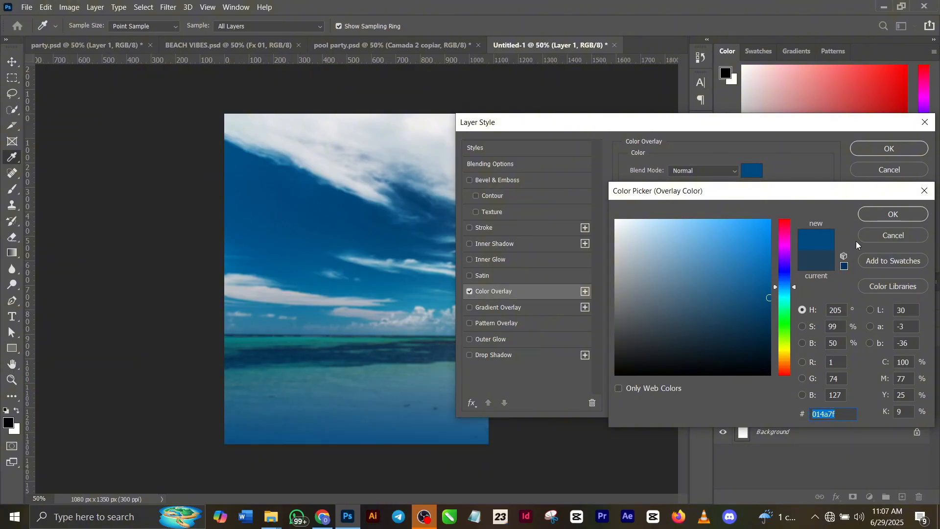
pyautogui.click(279, 349)
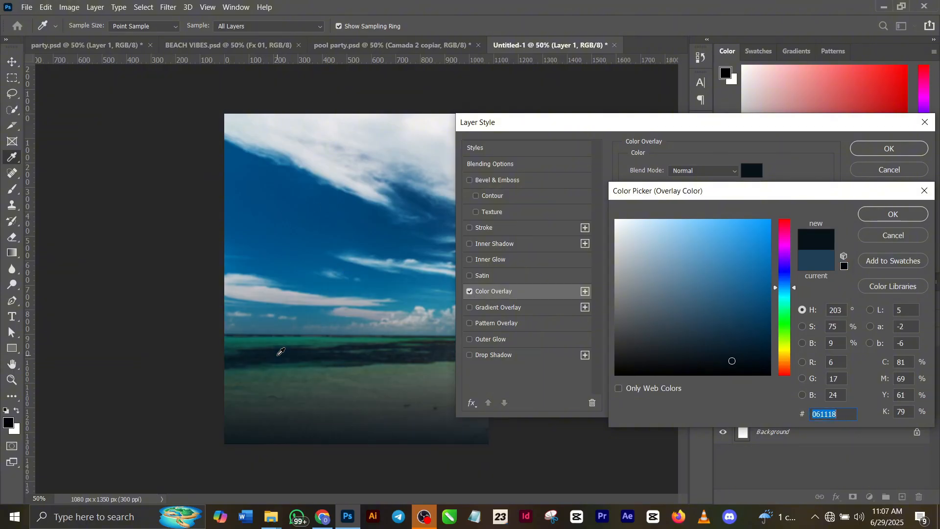
pyautogui.click(409, 232)
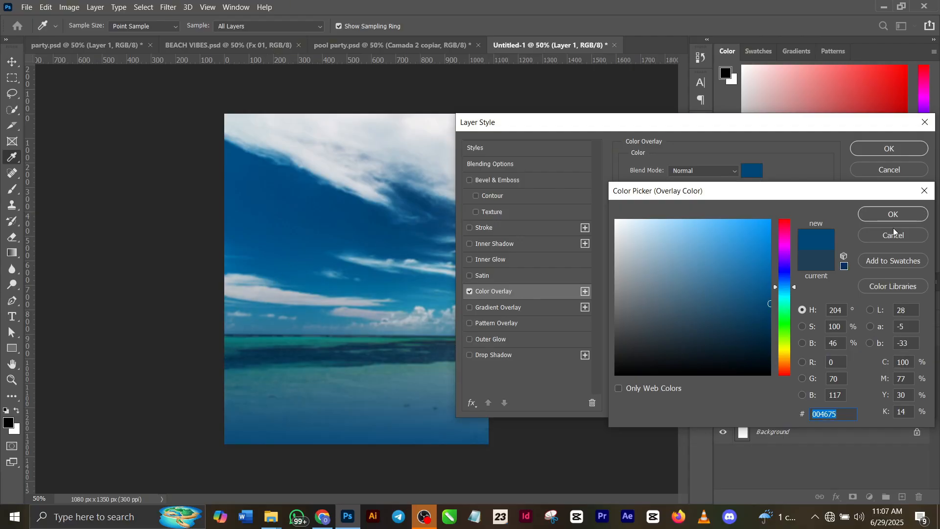
pyautogui.click(894, 214)
pyautogui.click(884, 150)
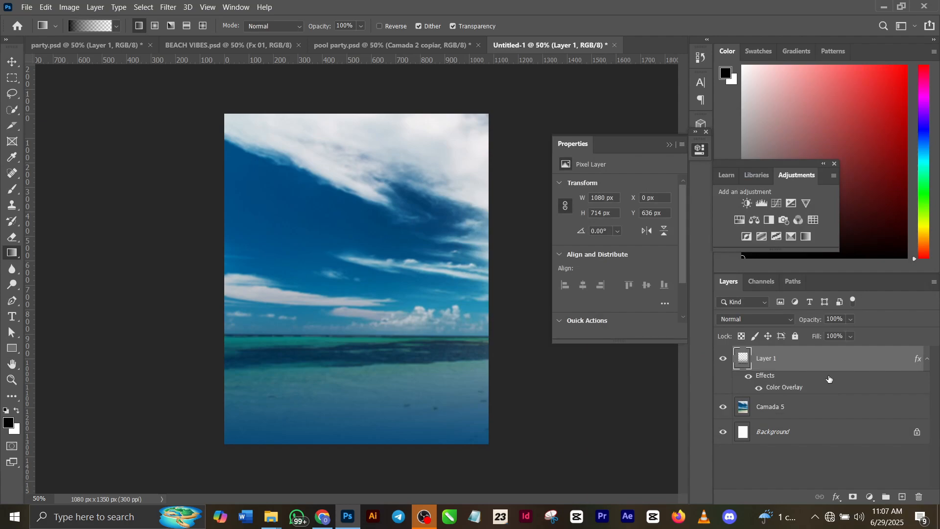
# Step: Copy the COLOUR LOOKUP adjustment layer from party.psd into Untitled-1, above Layer 1
pyautogui.click(86, 45)
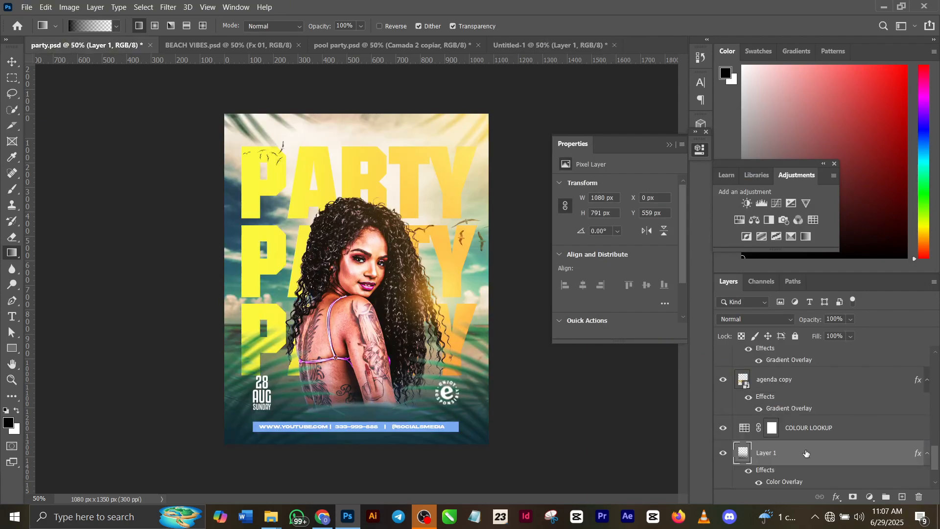
pyautogui.click(814, 433)
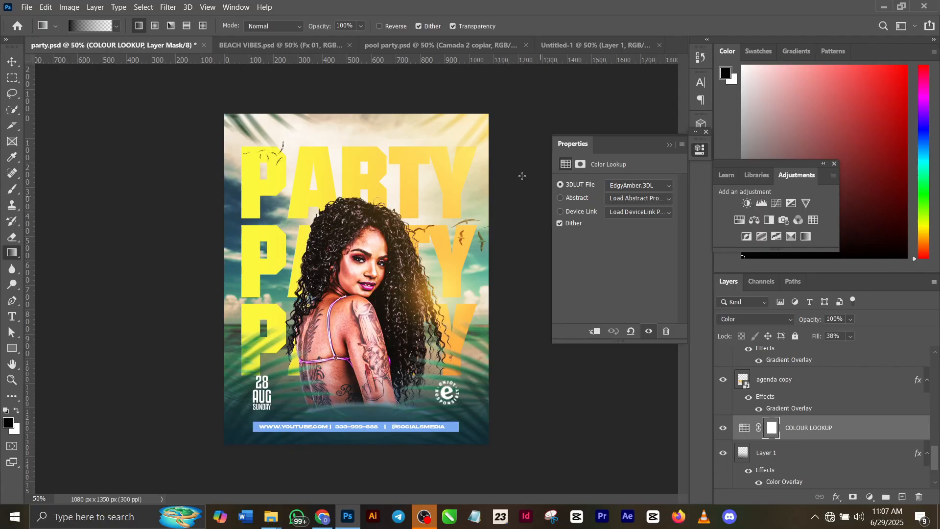
pyautogui.click(567, 45)
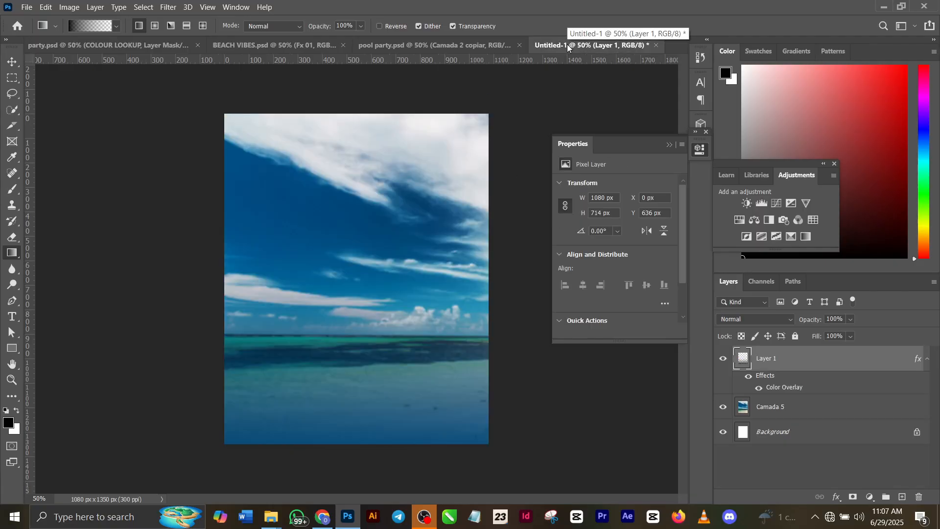
pyautogui.hotkey('ctrl', 'v')
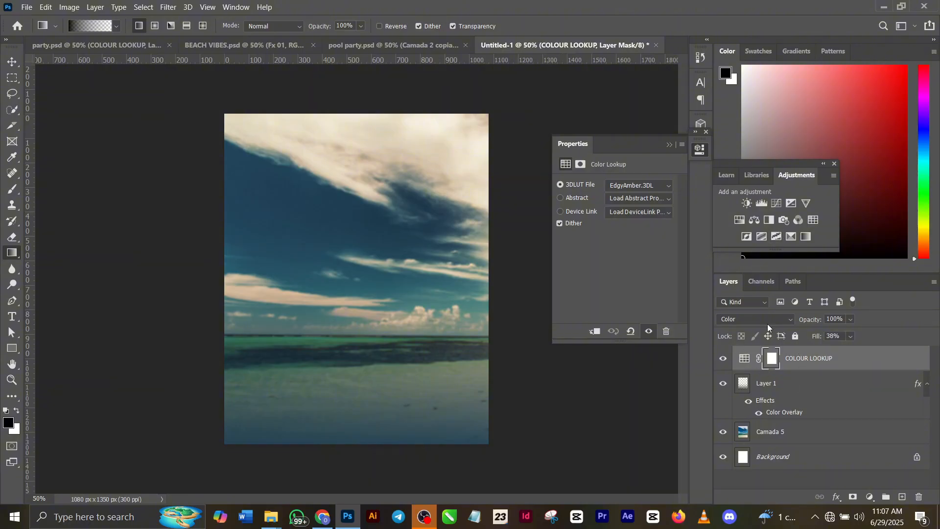
# Step: Review the 3DLUT choices of the COLOUR LOOKUP layer, keeping EdgyAmber.3DL, and hide the layer
pyautogui.click(749, 363)
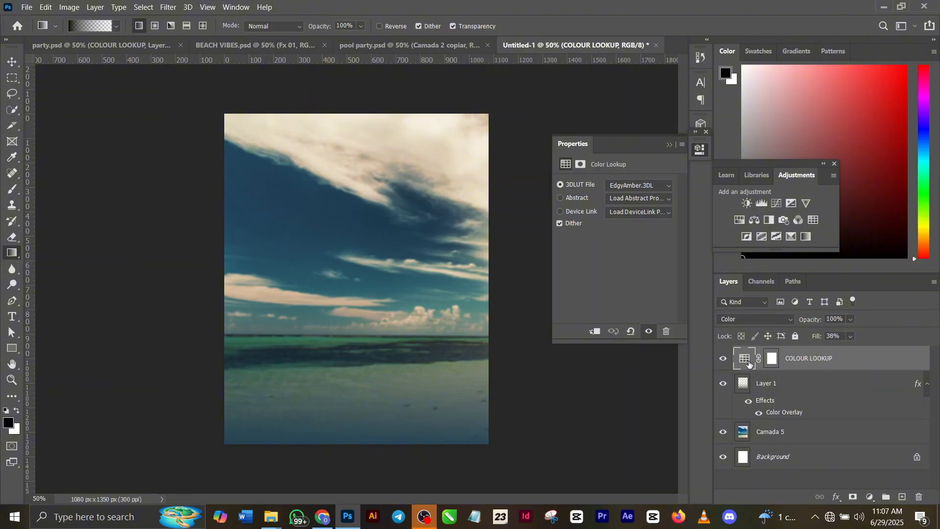
pyautogui.click(655, 189)
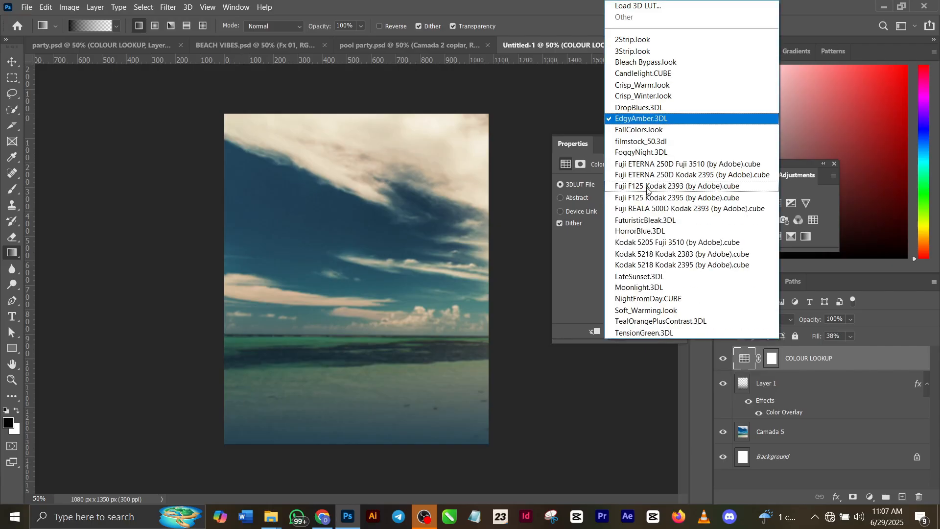
pyautogui.click(862, 394)
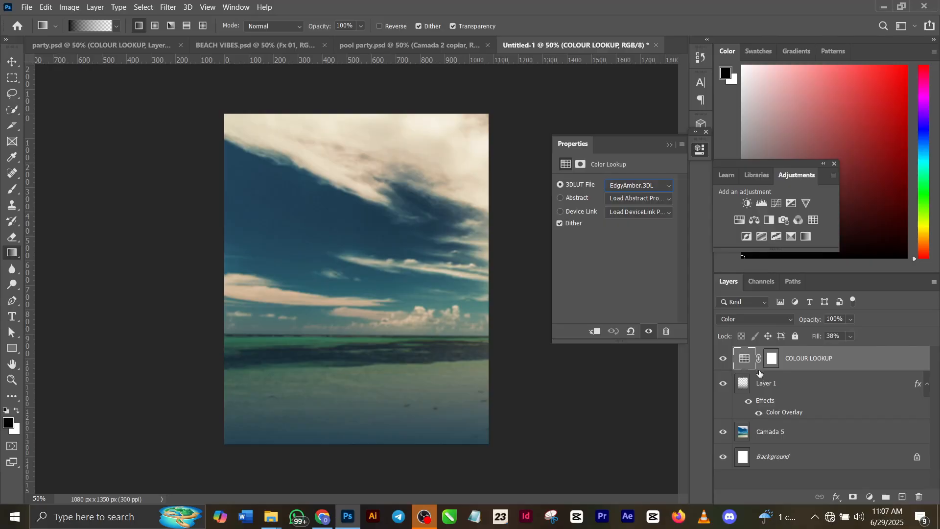
pyautogui.click(727, 361)
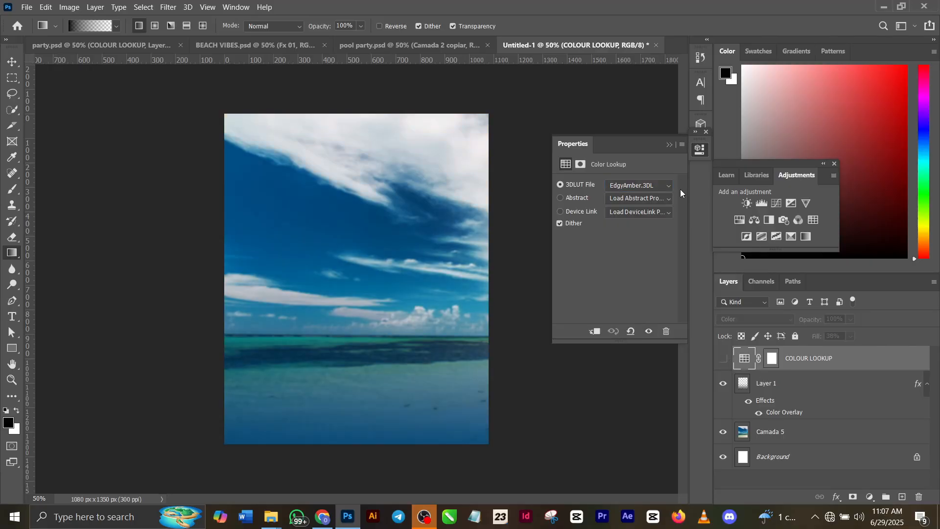
# Step: Add a new Color Lookup adjustment layer using the EdgyAmber.3DL file and reduce its fill to 39%
pyautogui.click(812, 222)
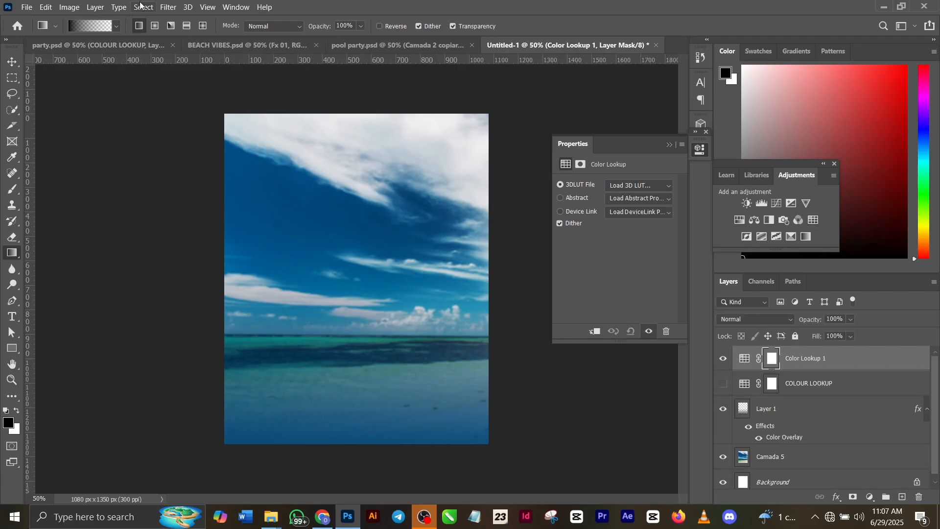
pyautogui.click(645, 185)
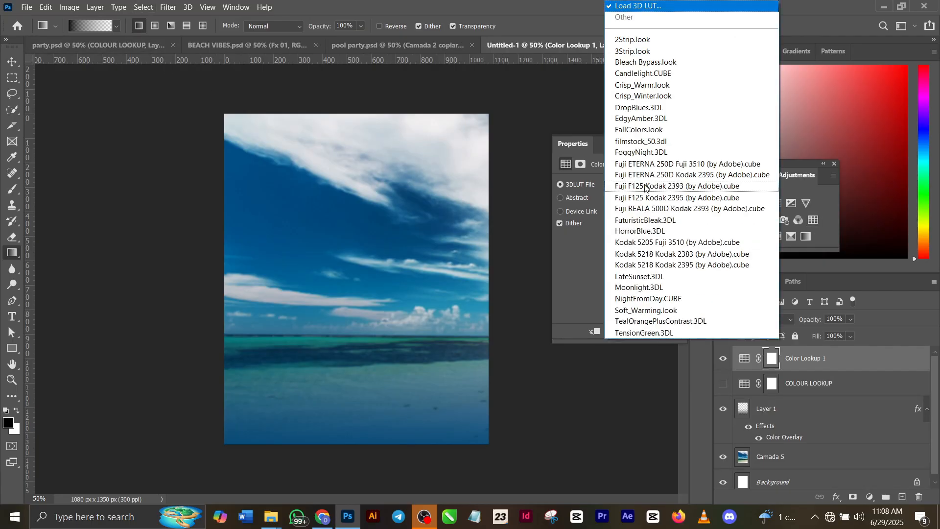
pyautogui.click(646, 119)
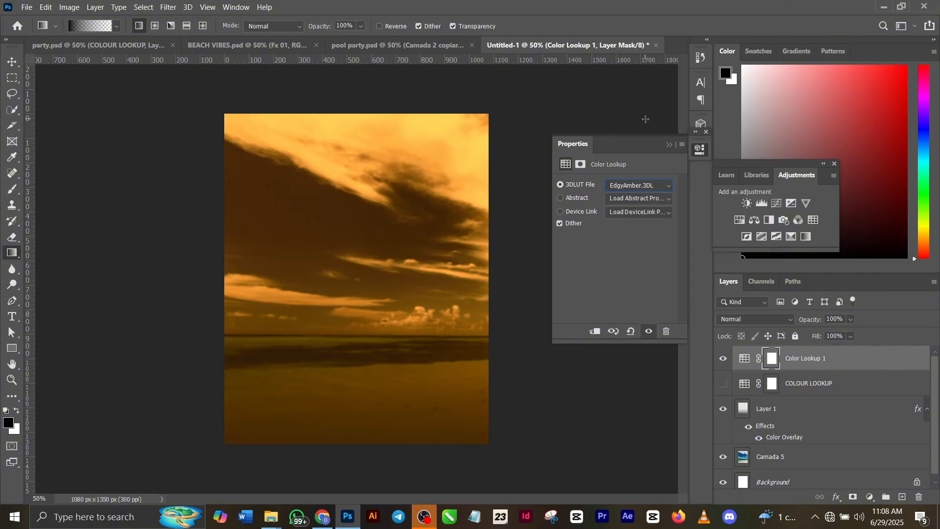
pyautogui.moveTo(816, 336); pyautogui.dragTo(783, 336)
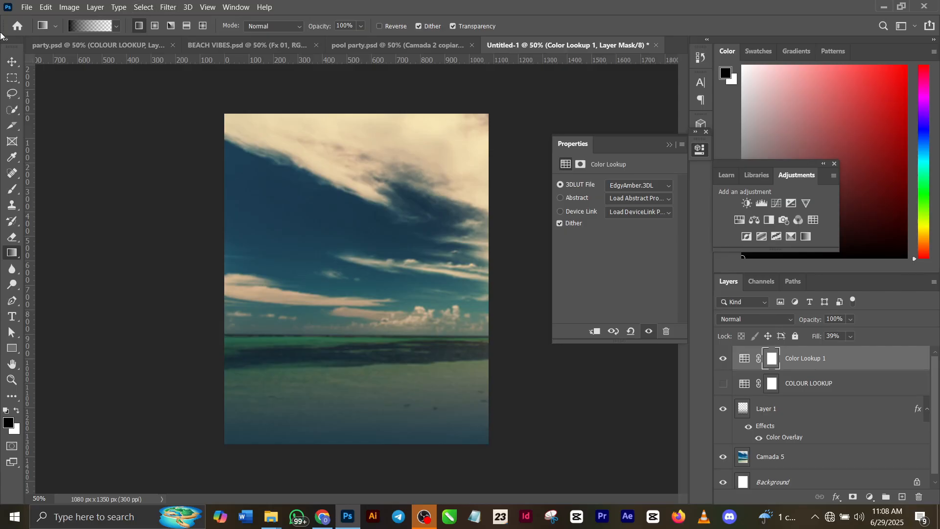
# Step: Copy the agenda copy PARTY text from party.psd into Untitled-1 and move it down to about X 79 px, Y 768 px
pyautogui.click(44, 45)
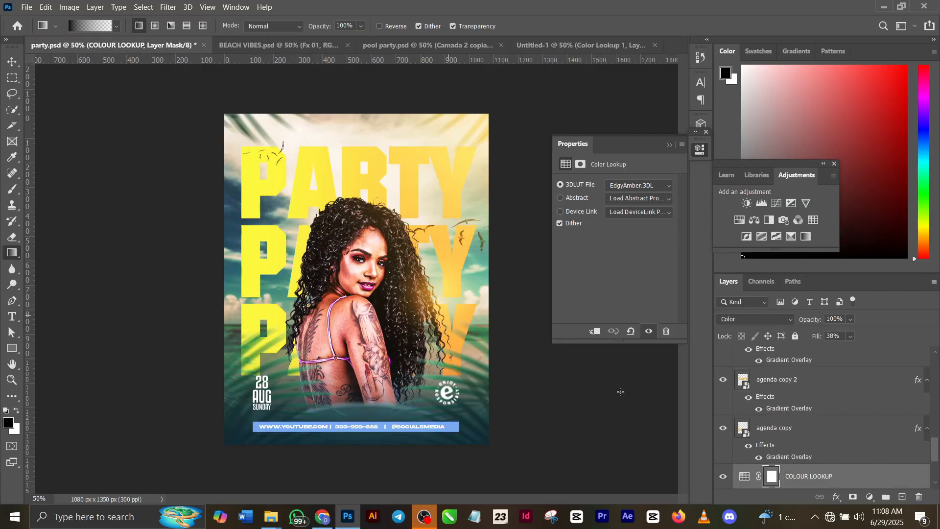
pyautogui.click(797, 437)
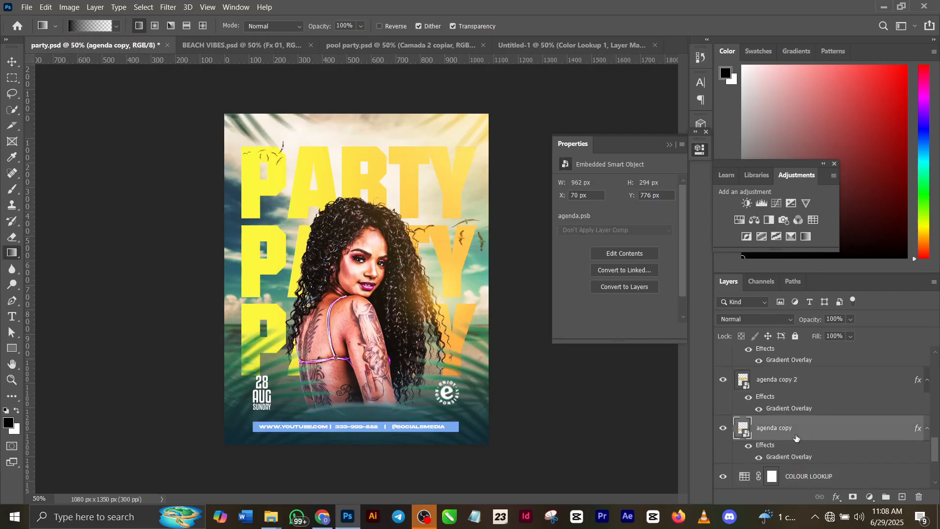
pyautogui.click(604, 45)
pyautogui.hotkey('ctrl', 'v')
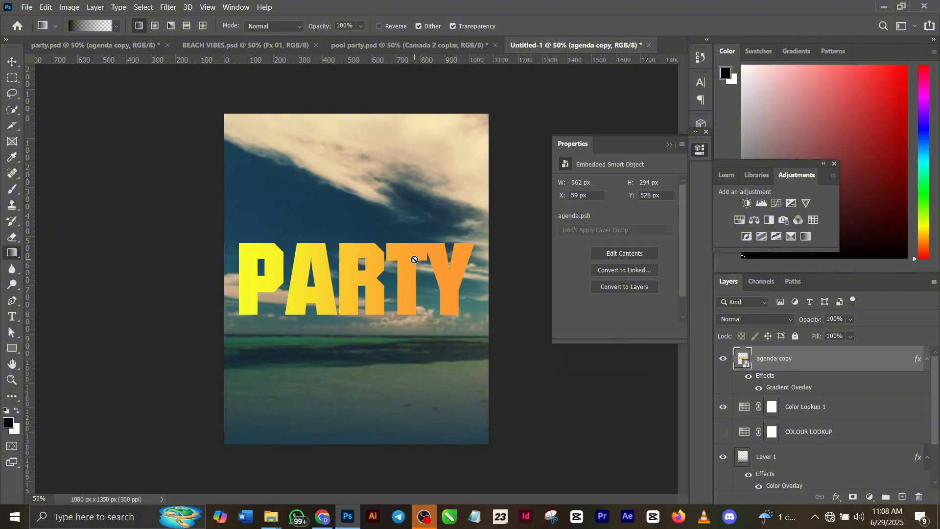
pyautogui.press('v')
pyautogui.moveTo(414, 261); pyautogui.dragTo(419, 321)
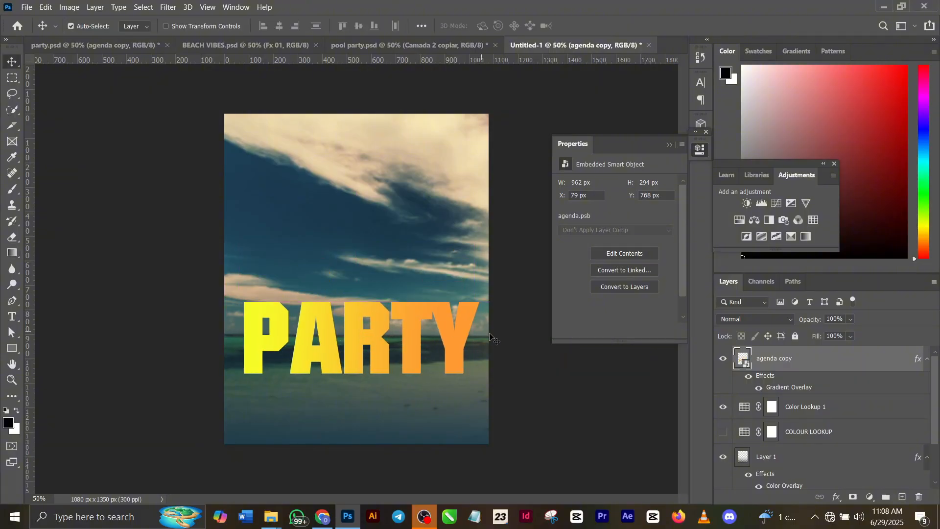
# Step: Inspect the editable PARTY text inside the agenda copy smart object and close its contents without saving
pyautogui.doubleClick(745, 360)
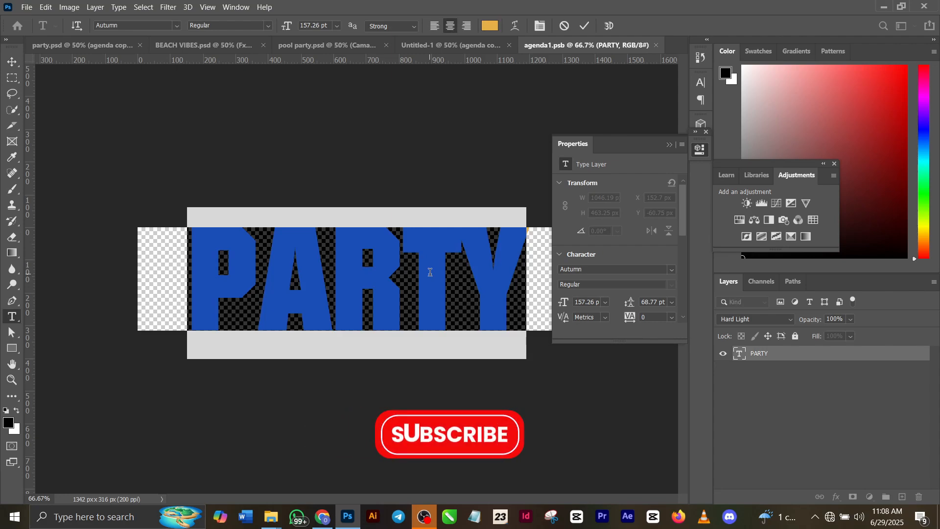
pyautogui.click(585, 26)
pyautogui.press('v')
pyautogui.click(657, 46)
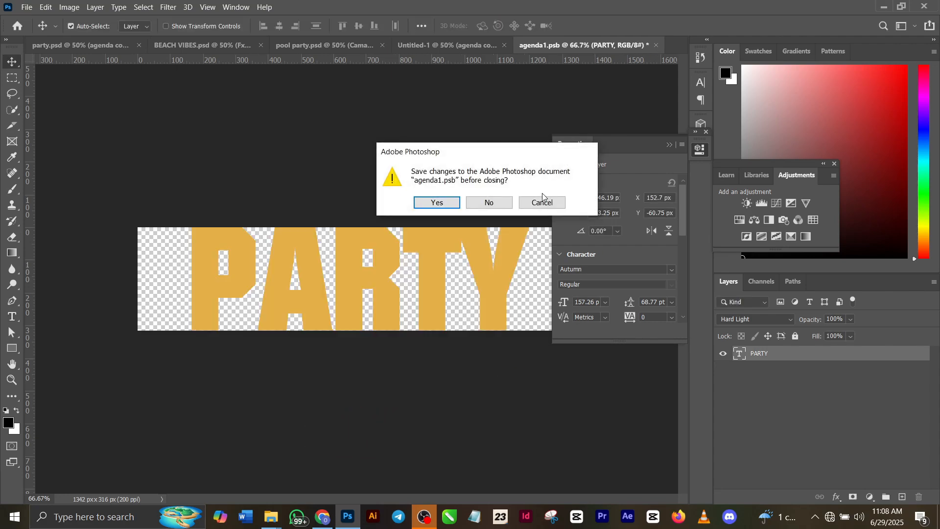
pyautogui.click(490, 202)
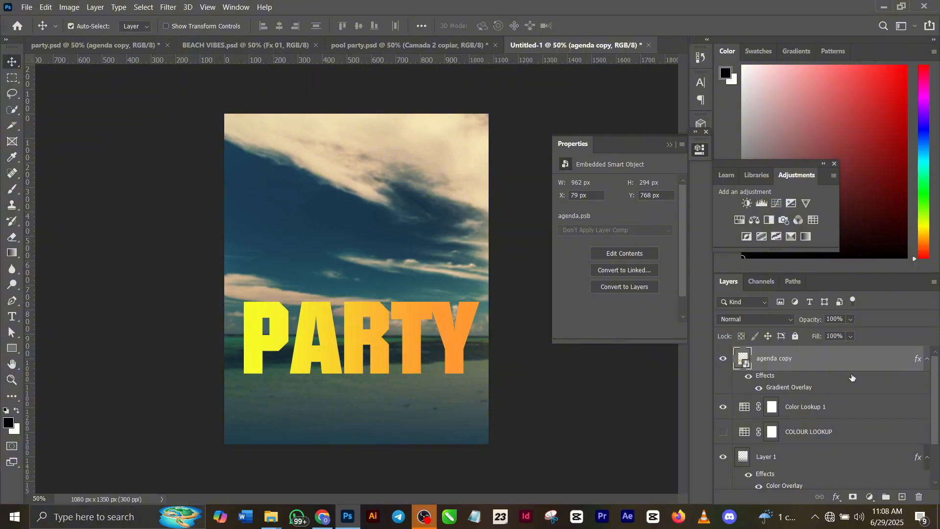
# Step: Open the PARTY text's Gradient Overlay in the Gradient Editor and browse the gradient presets
pyautogui.doubleClick(798, 391)
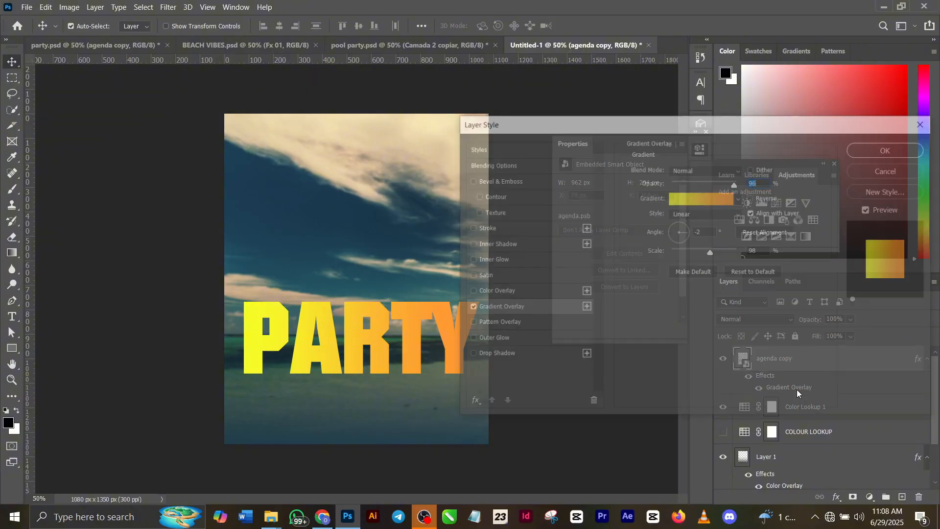
pyautogui.click(727, 201)
pyautogui.scroll(-5, 713, 191)
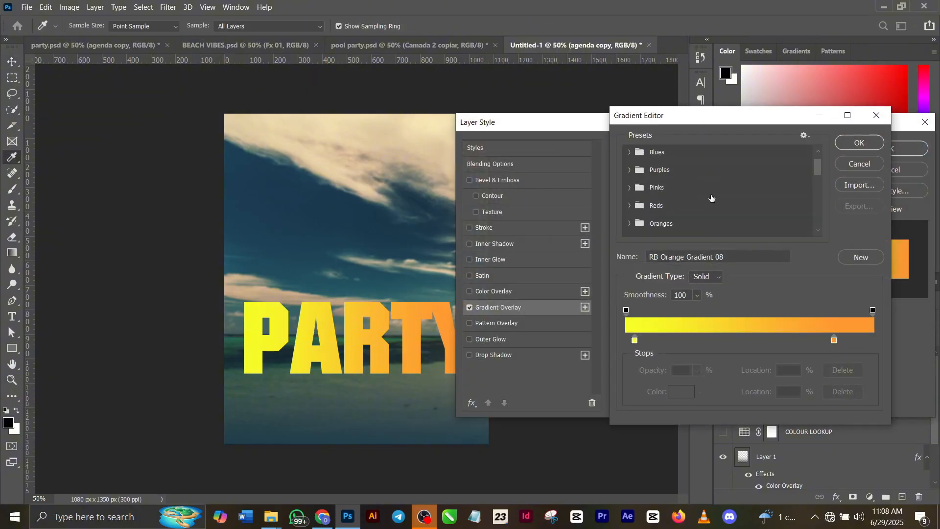
pyautogui.scroll(-2, 713, 190)
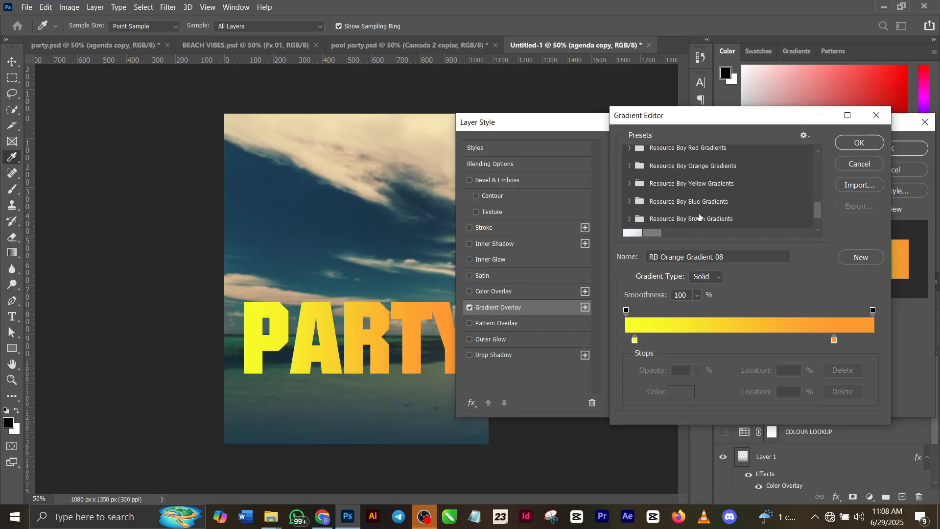
pyautogui.scroll(1, 715, 205)
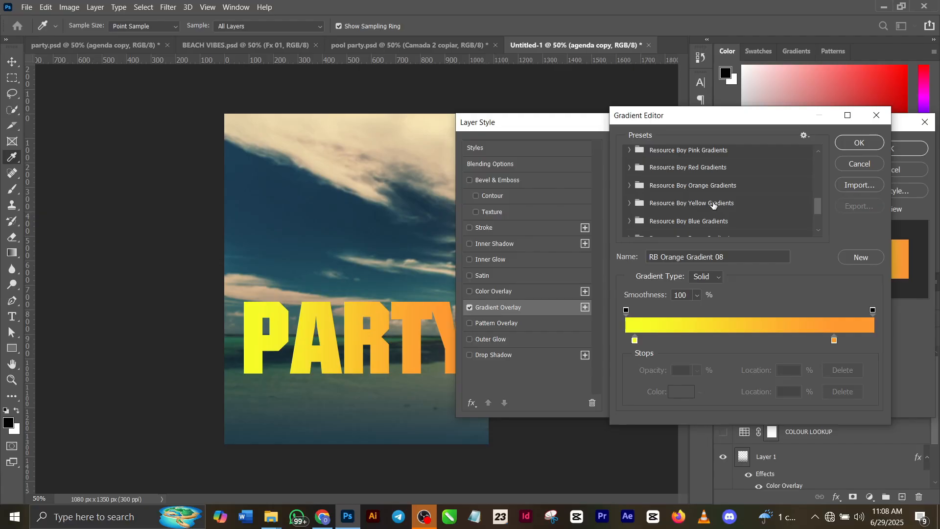
# Step: Check the colours of the yellow and orange stops in the PARTY gradient, keeping both as they are
pyautogui.doubleClick(636, 341)
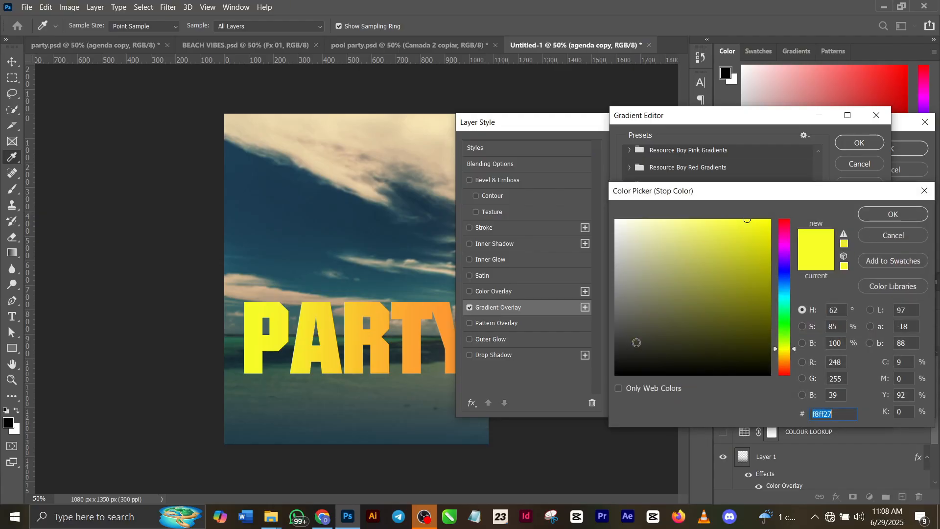
pyautogui.click(880, 233)
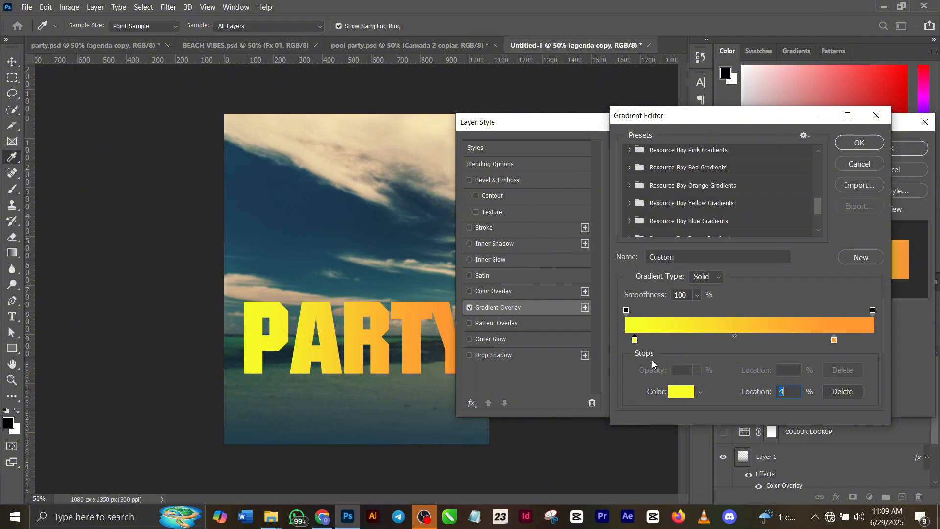
pyautogui.click(677, 391)
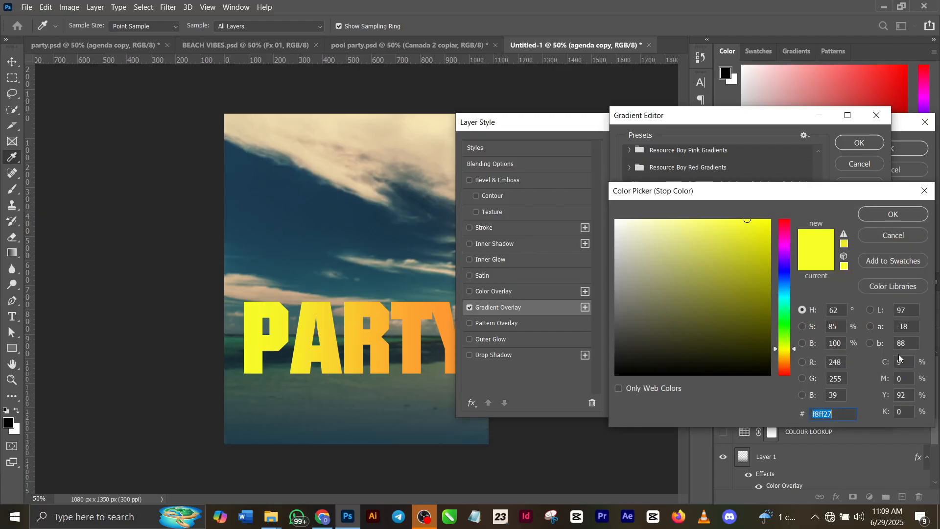
pyautogui.click(890, 213)
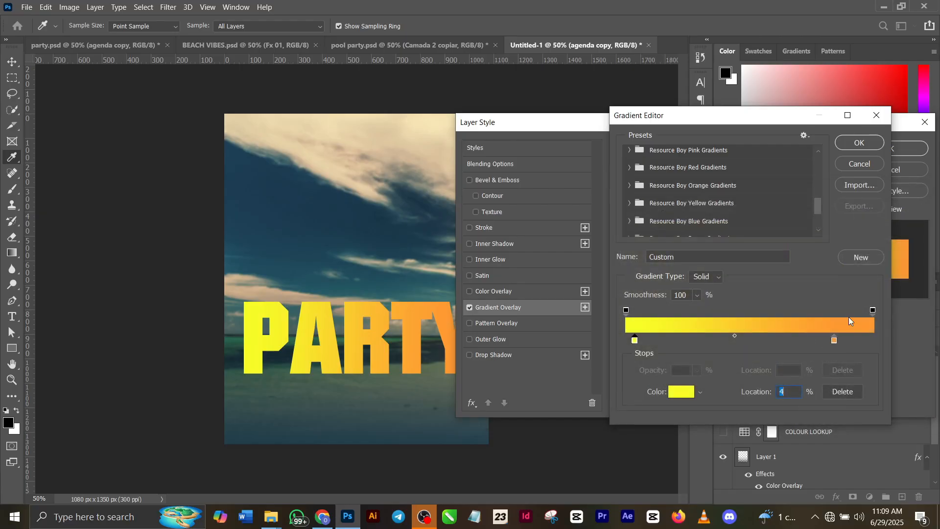
pyautogui.click(835, 341)
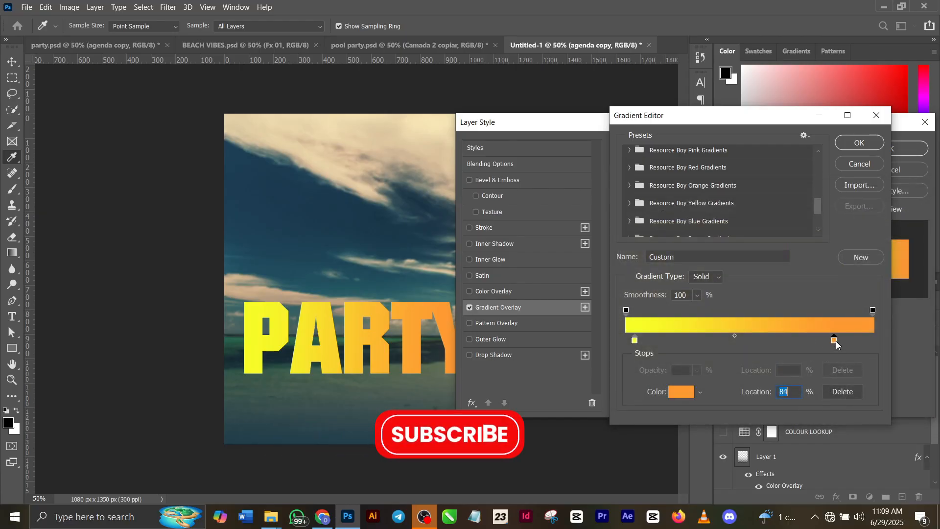
pyautogui.doubleClick(835, 340)
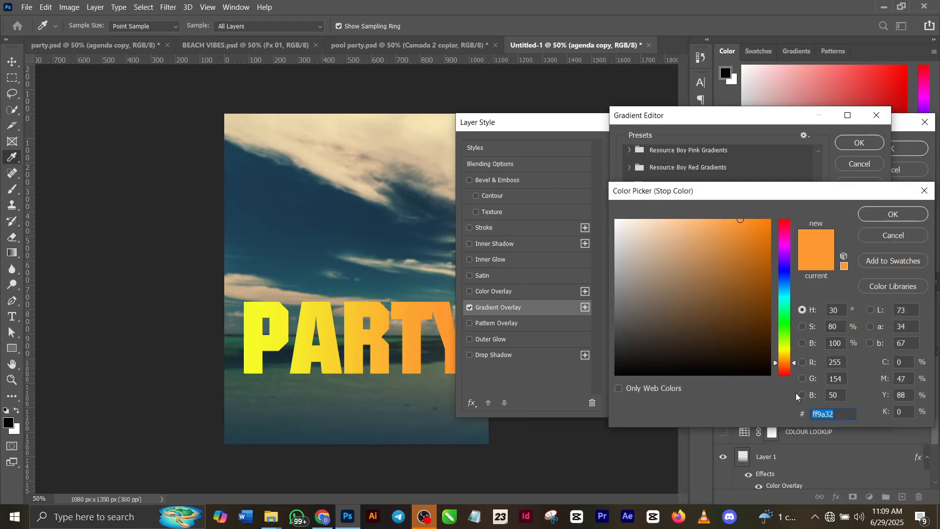
pyautogui.click(894, 216)
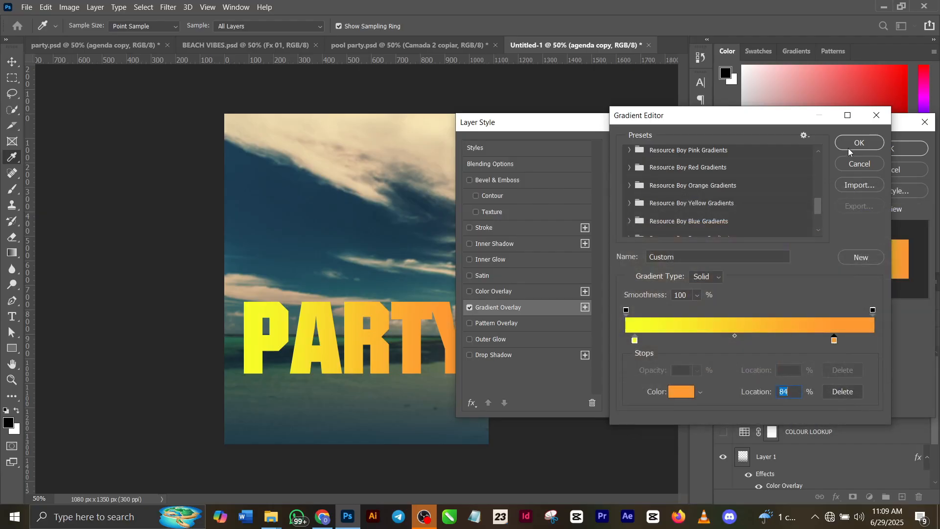
# Step: Accept the PARTY text's gradient overlay and duplicate the text twice upward to make three stacked PARTY rows
pyautogui.click(850, 145)
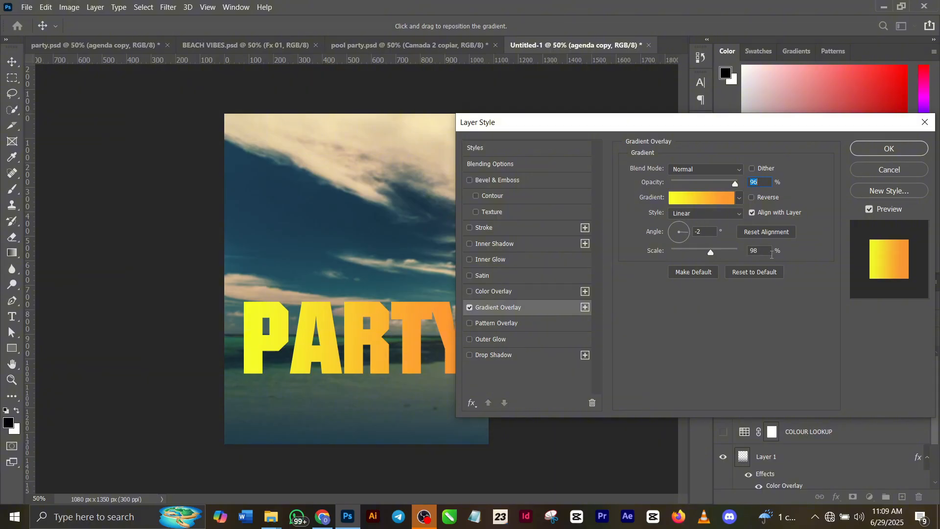
pyautogui.click(887, 150)
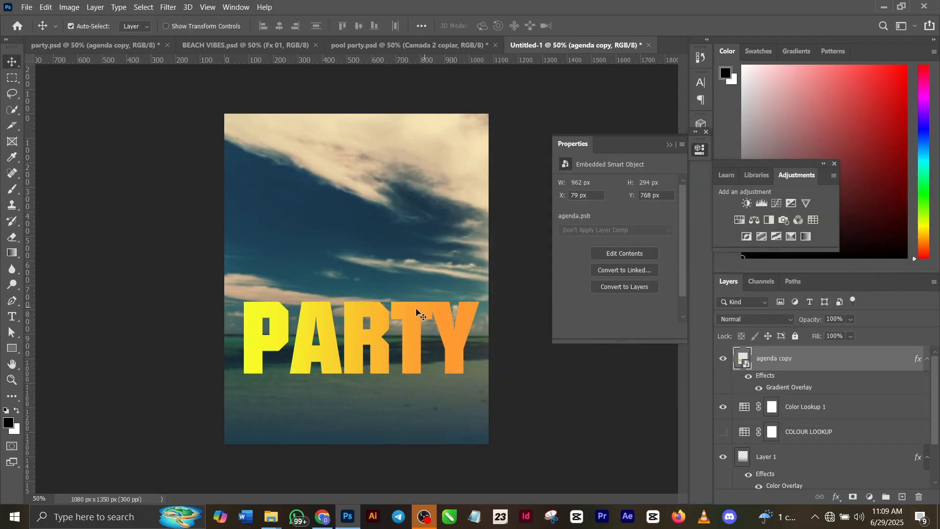
pyautogui.moveTo(408, 322); pyautogui.dragTo(412, 160)
# Step: Select all three PARTY rows and nudge them down together slightly on the canvas
pyautogui.keyDown('shift'); pyautogui.click(808, 465); pyautogui.keyUp('shift')
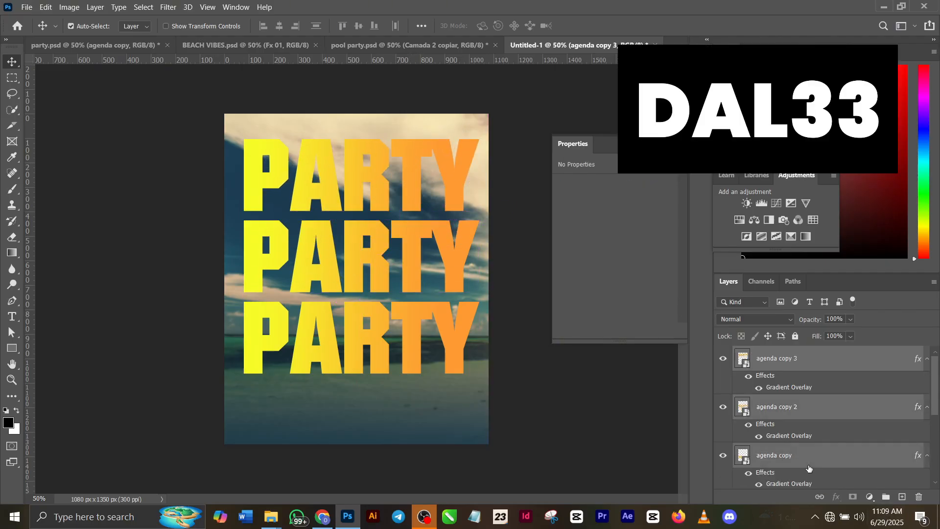
pyautogui.press('Down')
pyautogui.press('Down')
pyautogui.press('Down')
pyautogui.press('Down')
pyautogui.press('Down')
pyautogui.press('Down')
pyautogui.press('Down')
pyautogui.press('Down')
pyautogui.press('Down')
pyautogui.press('Down')
pyautogui.press('Down')
pyautogui.press('Down')
pyautogui.press('Down')
pyautogui.press('Down')
pyautogui.press('Down')
pyautogui.press('Down')
pyautogui.press('Down')
pyautogui.press('Down')
pyautogui.press('Down')
pyautogui.press('Down')
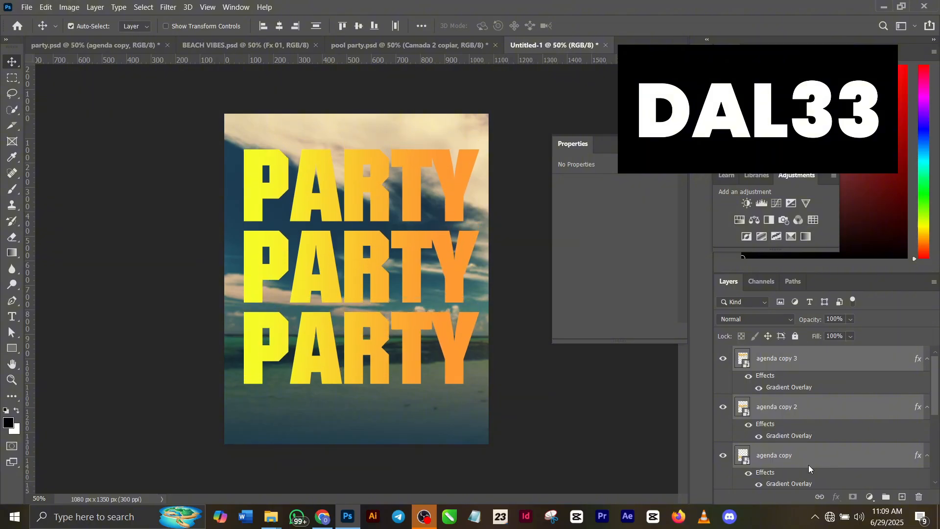
# Step: Examine what the ELEMENTS group contributes to the flyer in party.psd by hiding and showing it
pyautogui.click(123, 38)
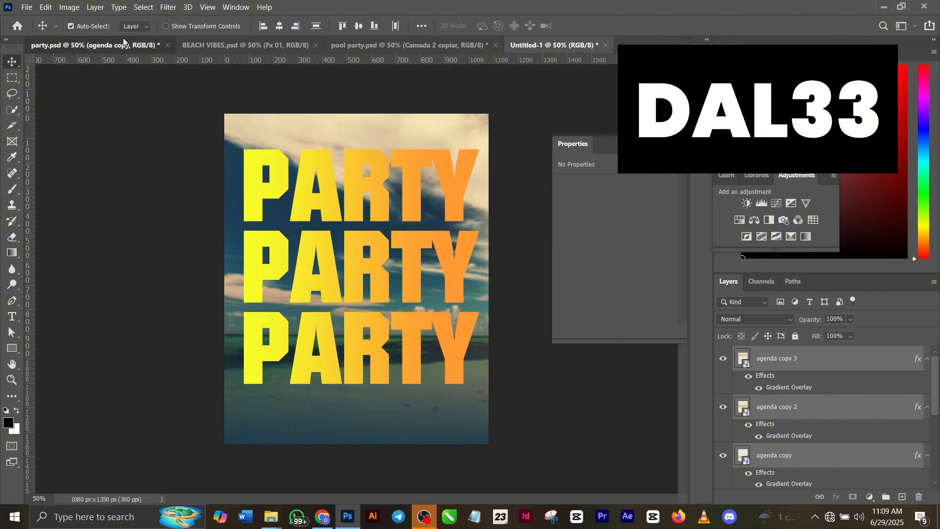
pyautogui.scroll(5, 841, 457)
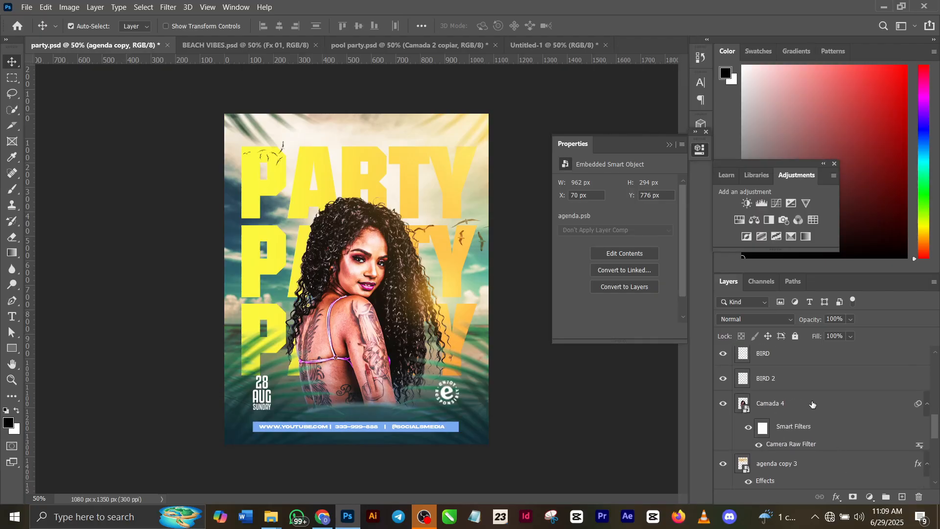
pyautogui.scroll(2, 812, 404)
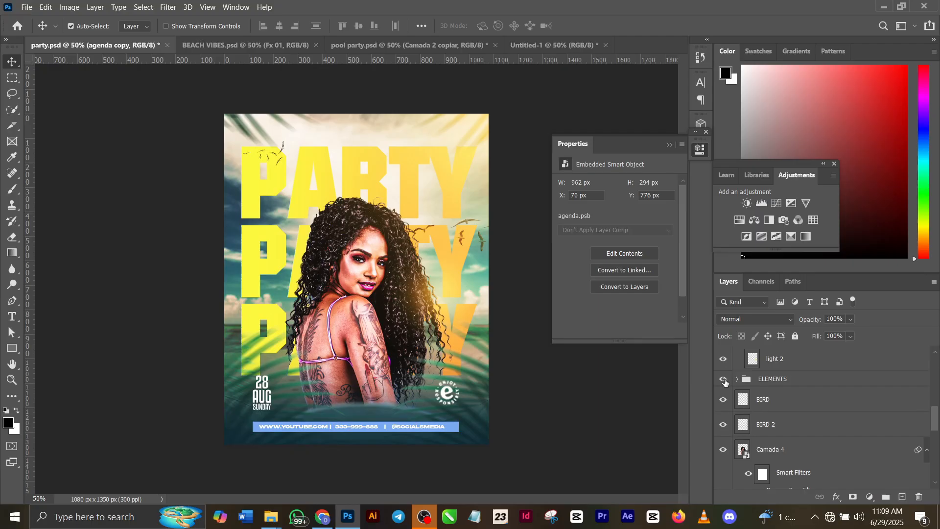
pyautogui.click(726, 381)
pyautogui.click(726, 382)
pyautogui.click(768, 382)
pyautogui.click(725, 382)
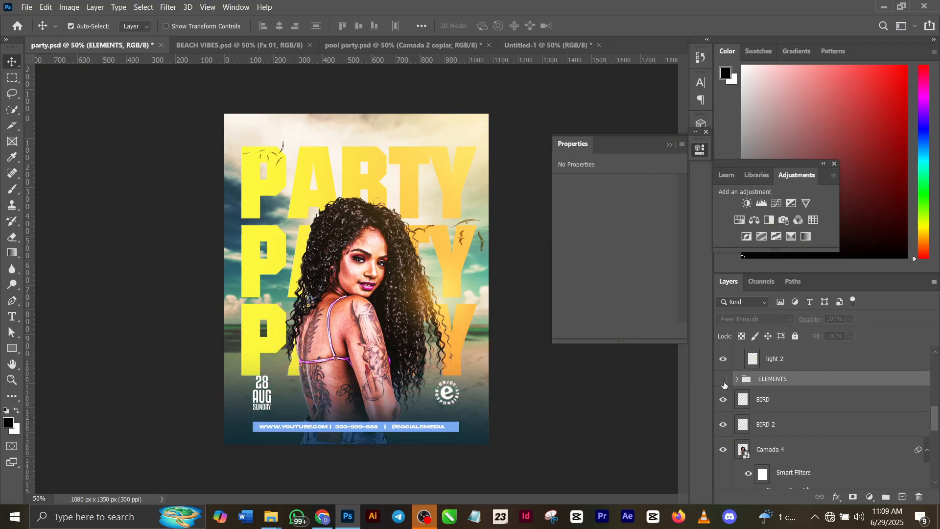
pyautogui.click(725, 382)
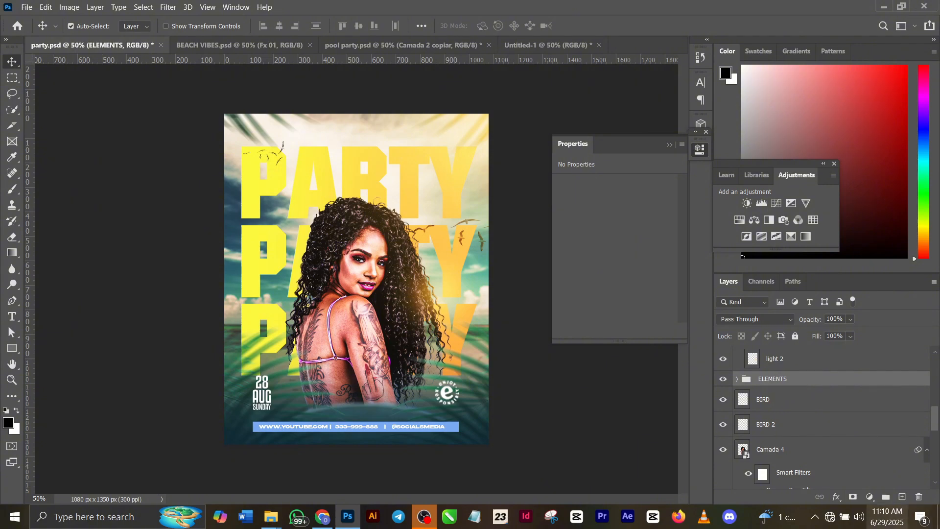
# Step: Copy the Camada 4 woman from party.psd into Untitled-1 and move her to about X 269 px, Y 307 px
pyautogui.click(783, 455)
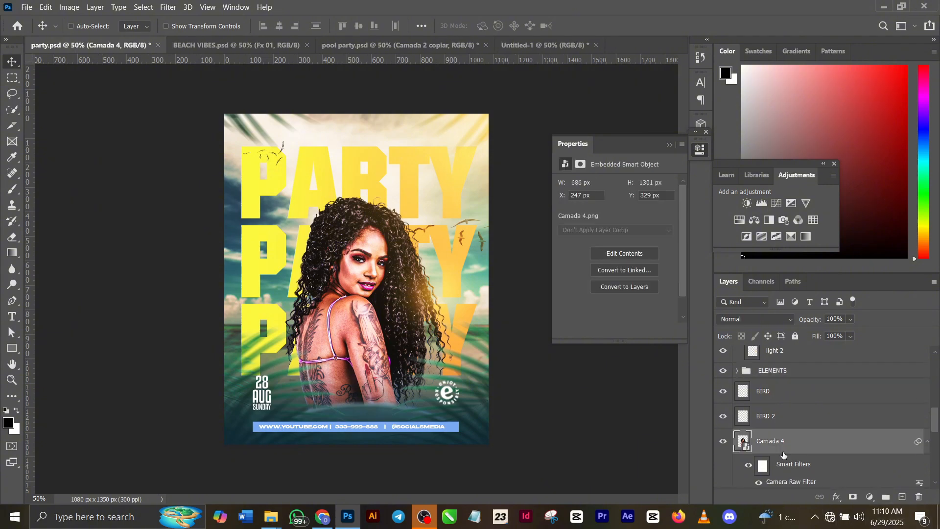
pyautogui.click(553, 46)
pyautogui.hotkey('ctrl', 'v')
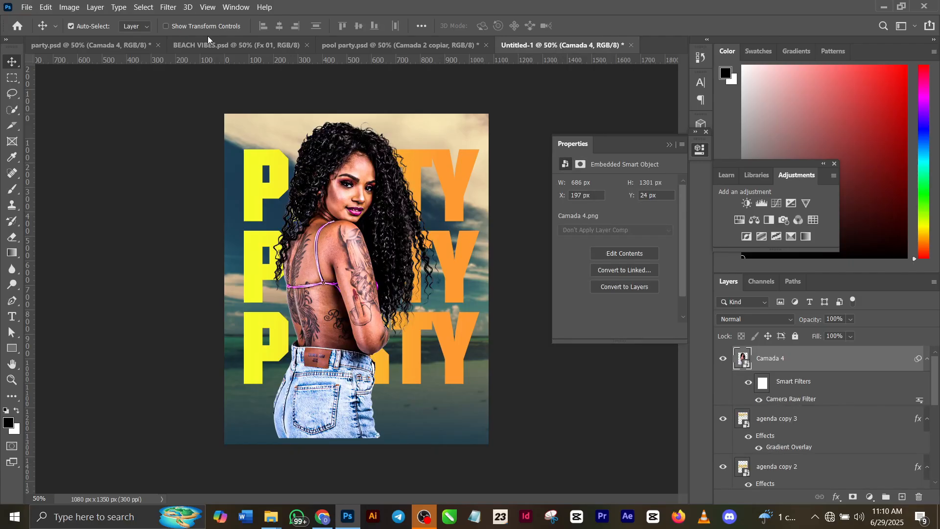
pyautogui.moveTo(332, 201); pyautogui.dragTo(358, 281)
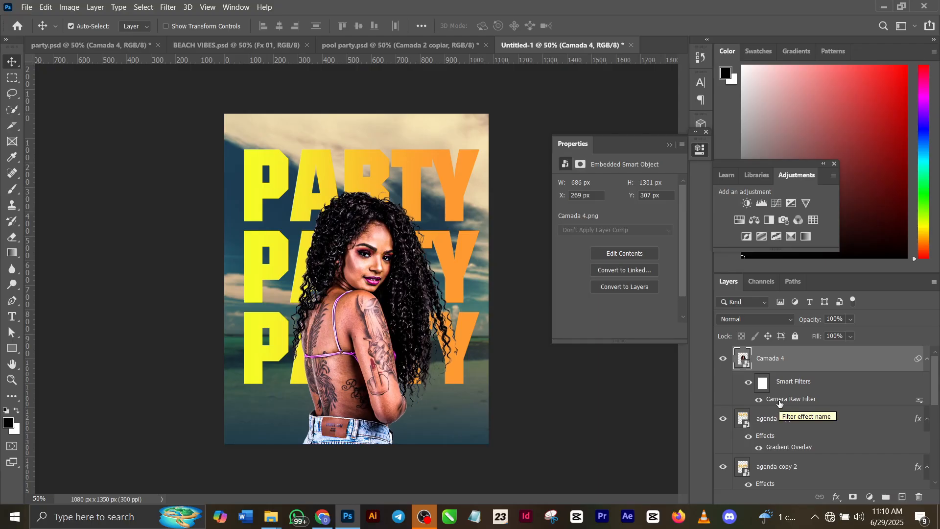
# Step: Review the Camera Raw settings applied to Camada 4 and move the woman down to about X 267 px, Y 343 px
pyautogui.click(168, 6)
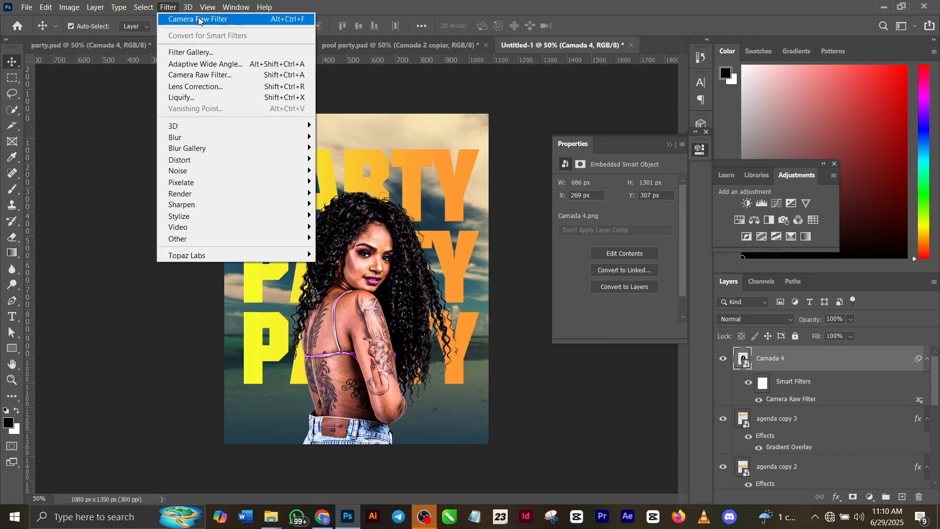
pyautogui.click(799, 399)
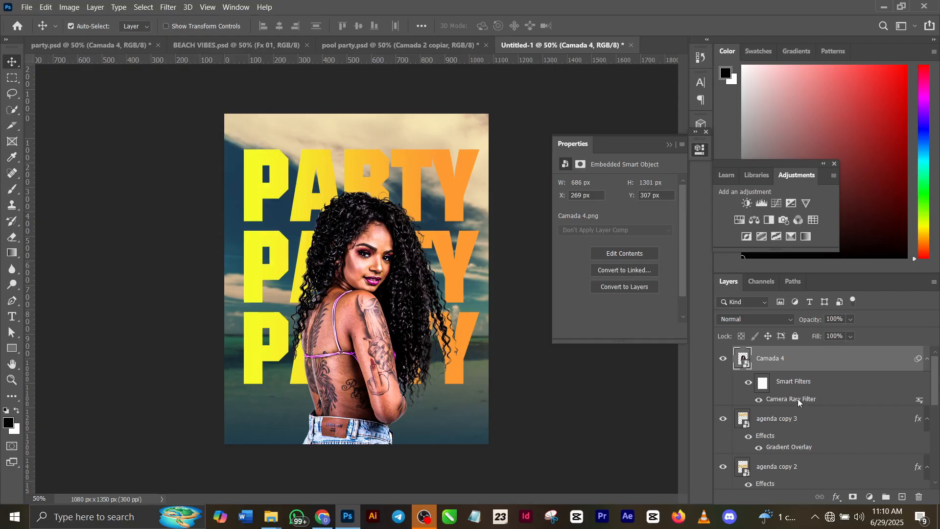
pyautogui.doubleClick(798, 399)
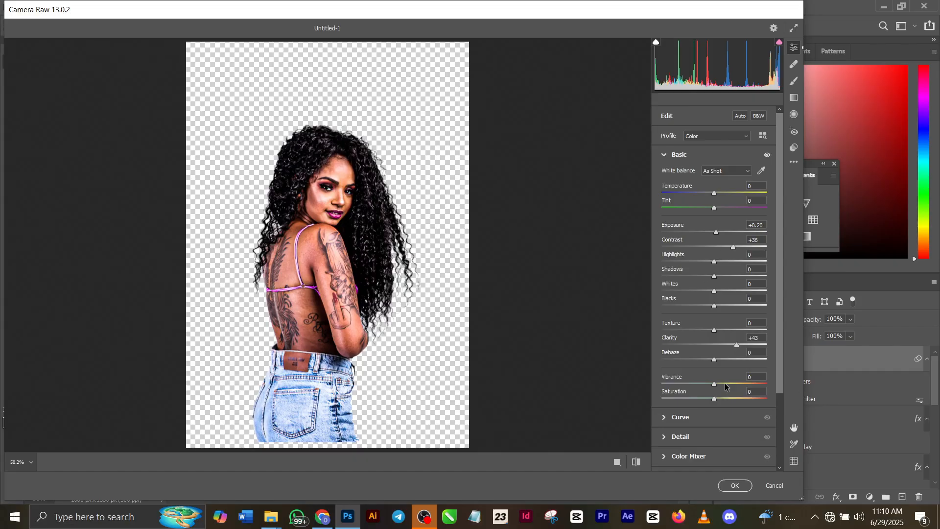
pyautogui.click(734, 485)
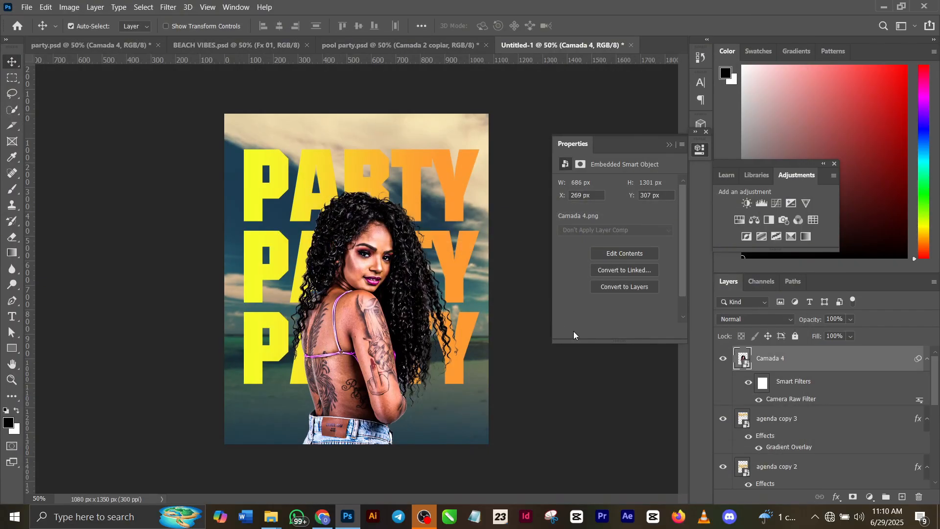
pyautogui.moveTo(372, 251); pyautogui.dragTo(370, 259)
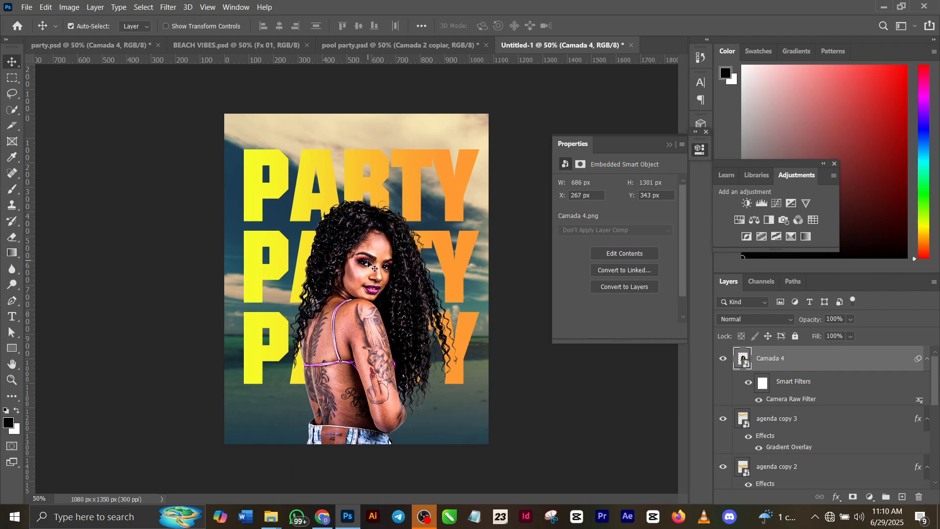
# Step: Copy the ELEMENTS group of palm leaves and water from party.psd into Untitled-1, above the woman
pyautogui.click(113, 45)
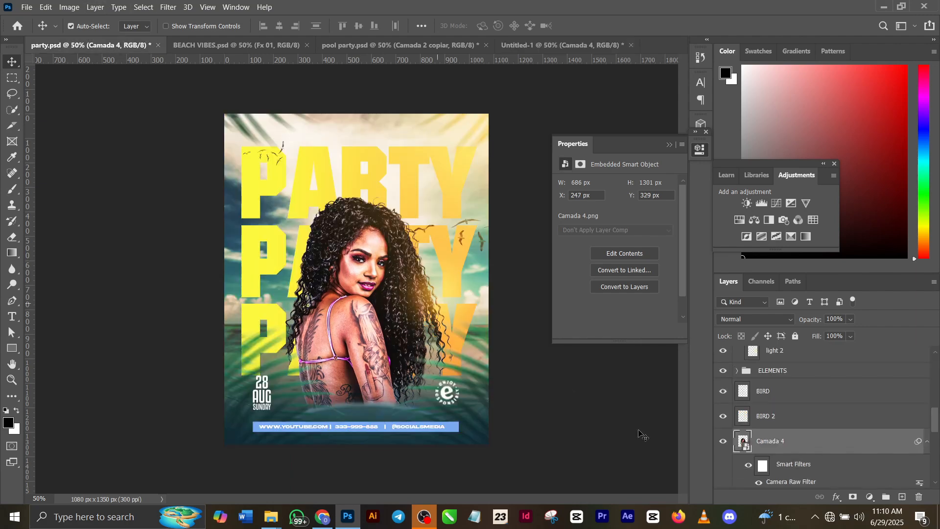
pyautogui.click(797, 372)
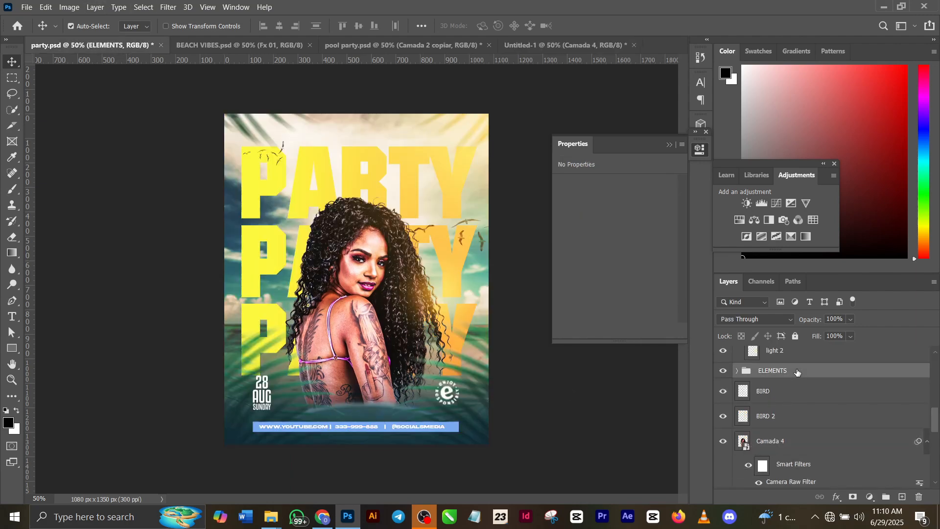
pyautogui.hotkey('ctrl', 'v')
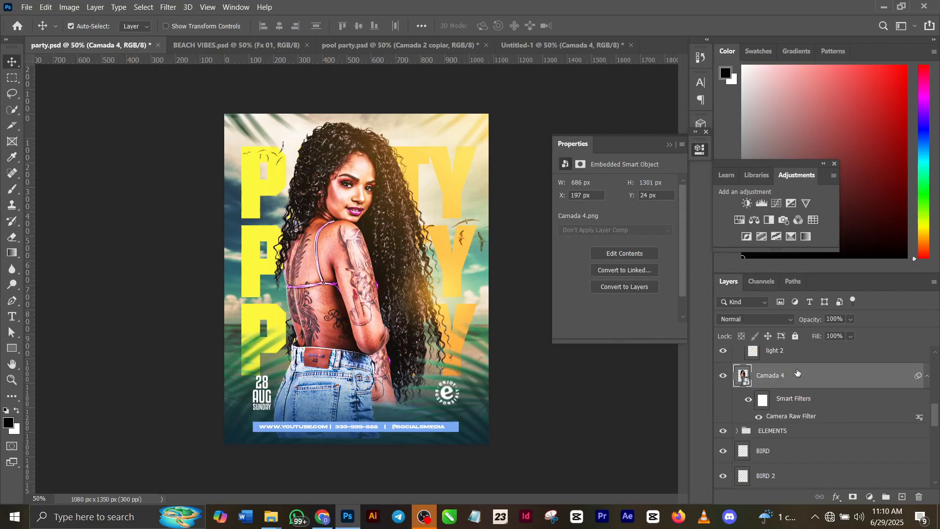
pyautogui.hotkey('ctrl', 'z')
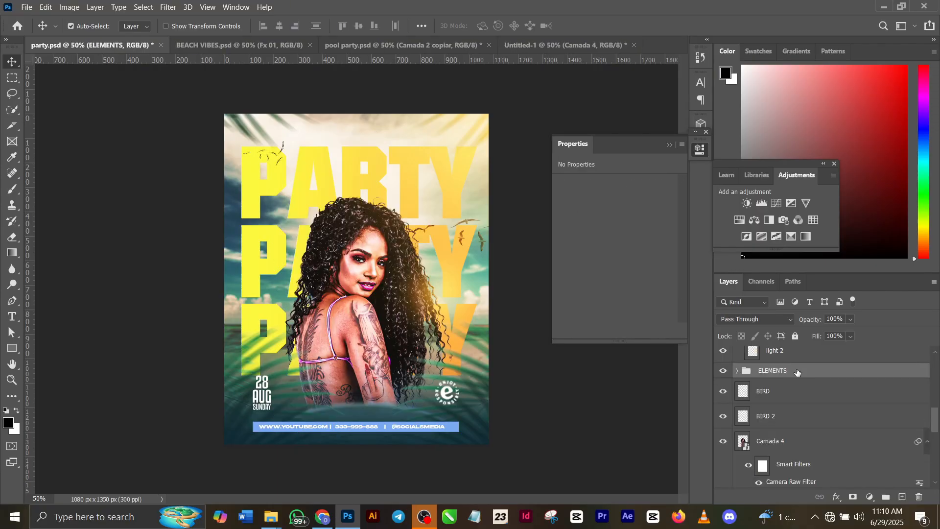
pyautogui.click(557, 46)
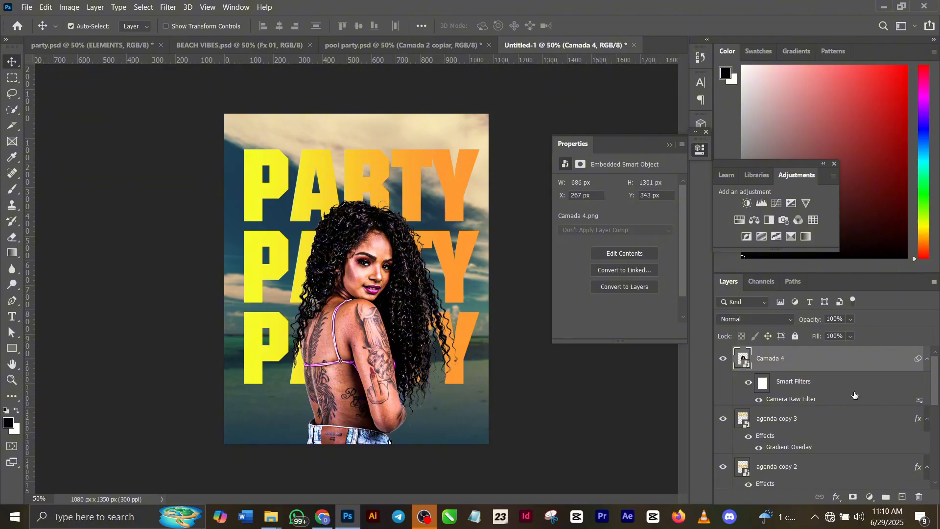
pyautogui.hotkey('ctrl', 'v')
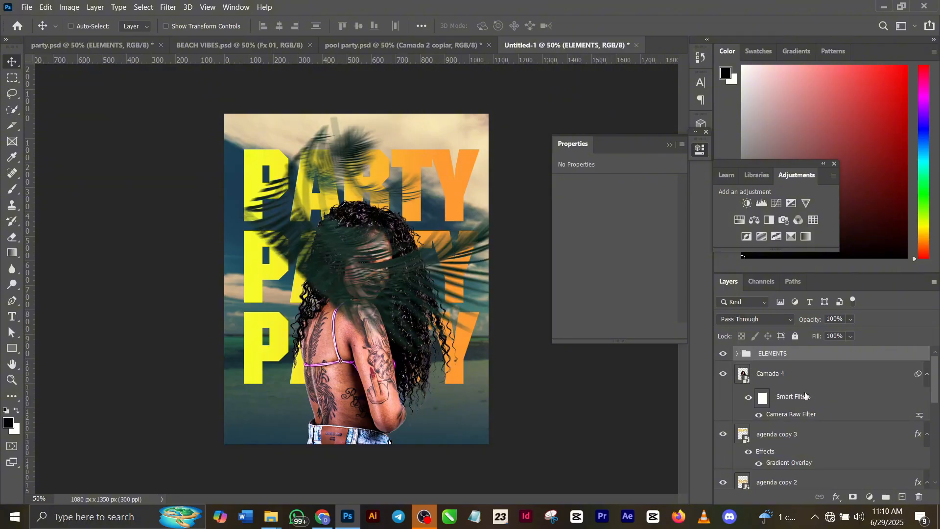
# Step: Move the ELEMENTS group with Free Transform to about X 560 px, Y 1300.5 px, so the leaves frame the canvas
pyautogui.hotkey('ctrl', 't')
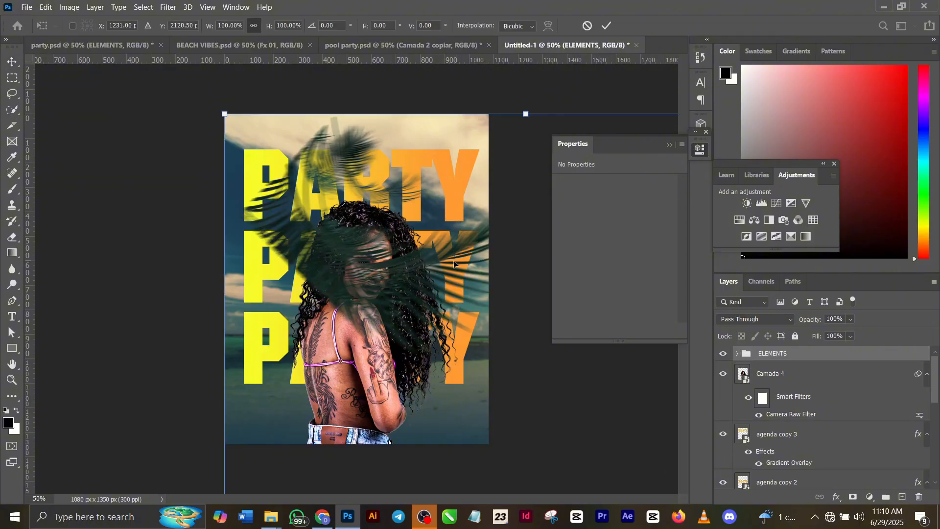
pyautogui.moveTo(455, 264); pyautogui.dragTo(295, 105)
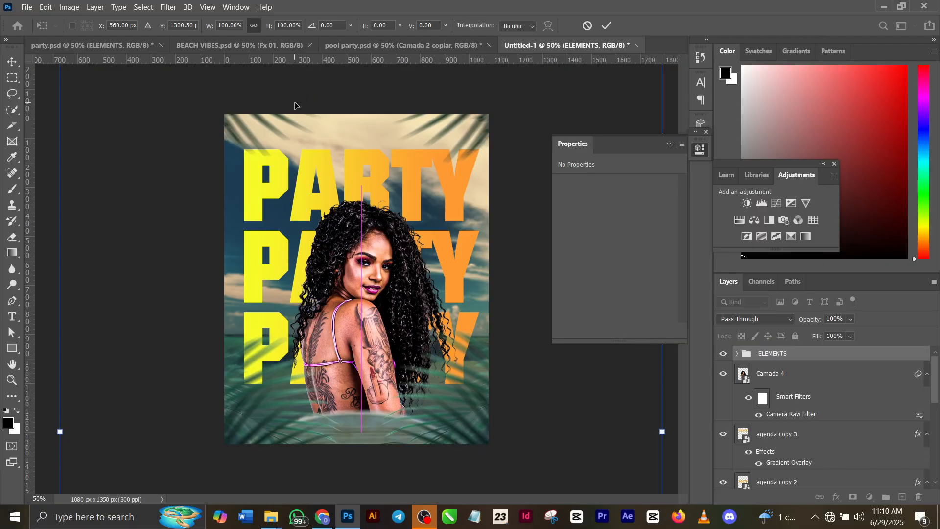
pyautogui.click(608, 26)
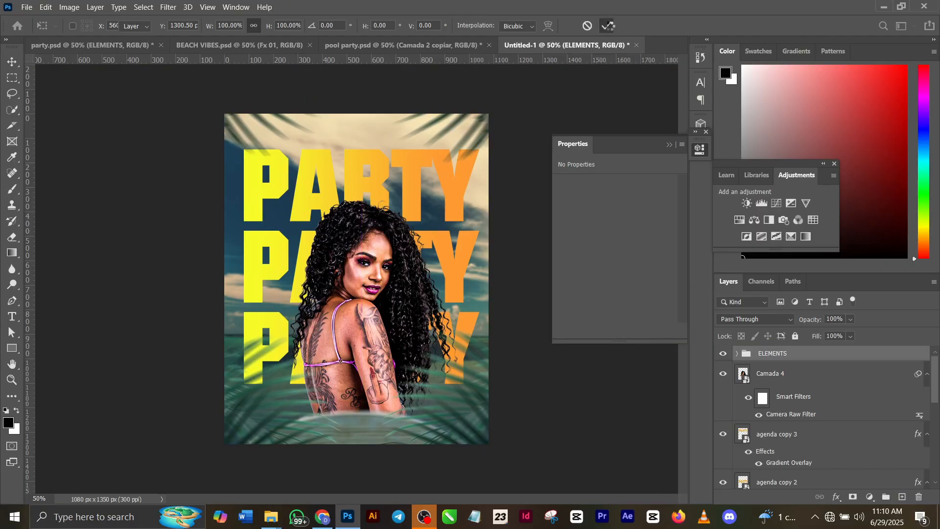
pyautogui.moveTo(794, 352)
pyautogui.mouseDown()
pyautogui.moveTo(797, 401)
pyautogui.moveTo(795, 354)
pyautogui.mouseUp()
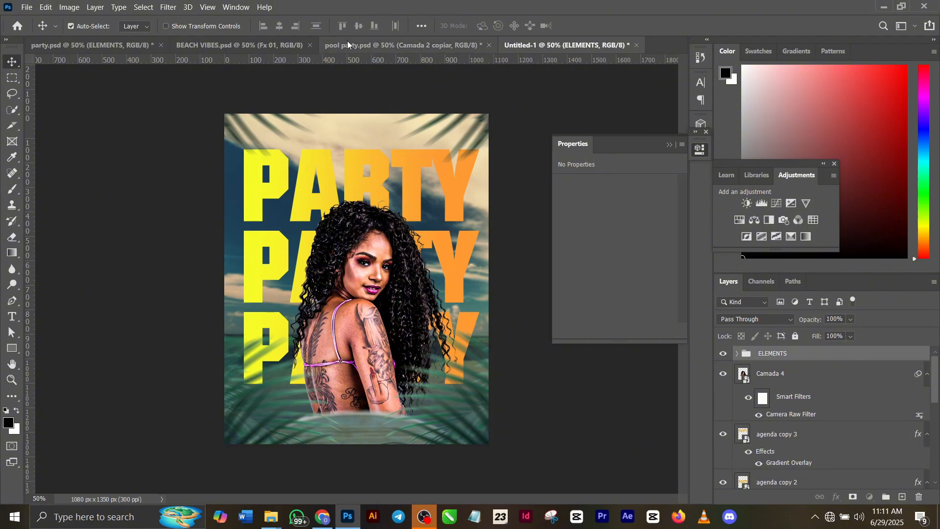
# Step: Examine what the AJUSTES group contributes to the flyer in party.psd by hiding and showing it
pyautogui.click(136, 45)
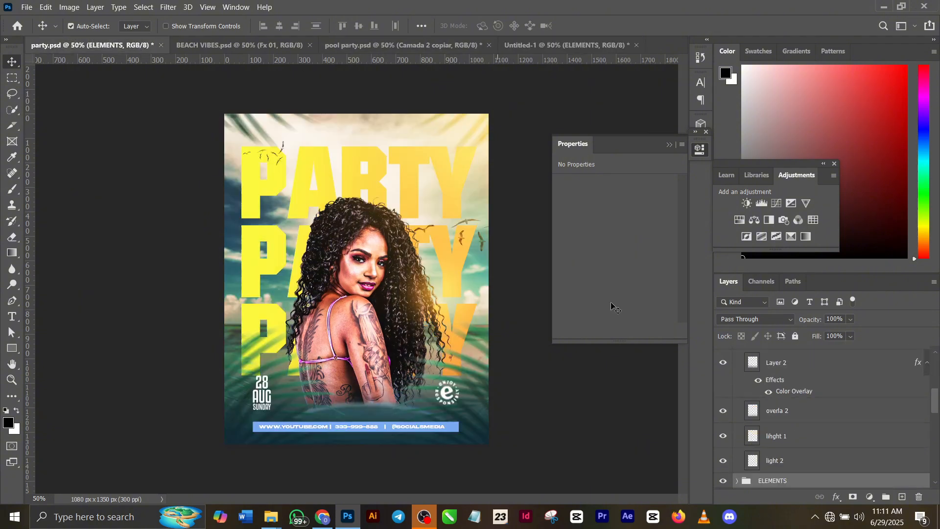
pyautogui.scroll(3, 798, 409)
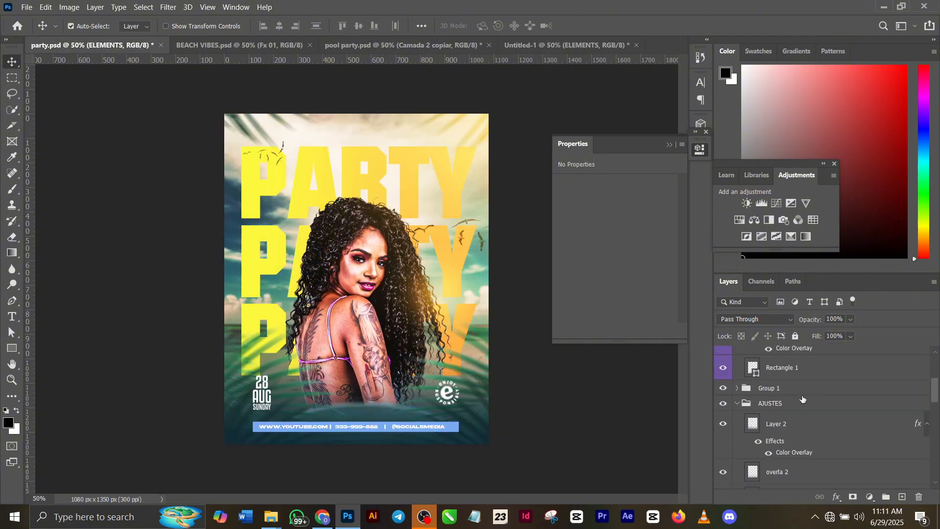
pyautogui.click(760, 404)
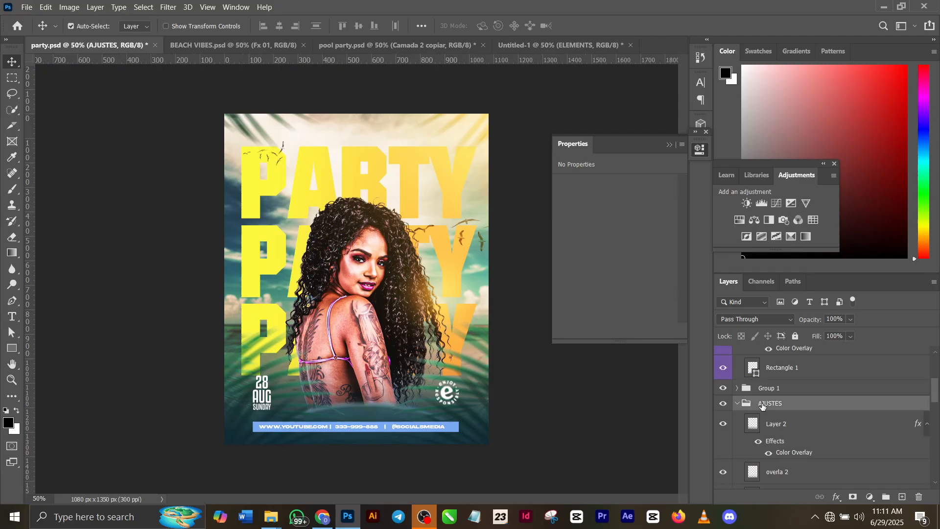
pyautogui.click(723, 405)
pyautogui.click(723, 405)
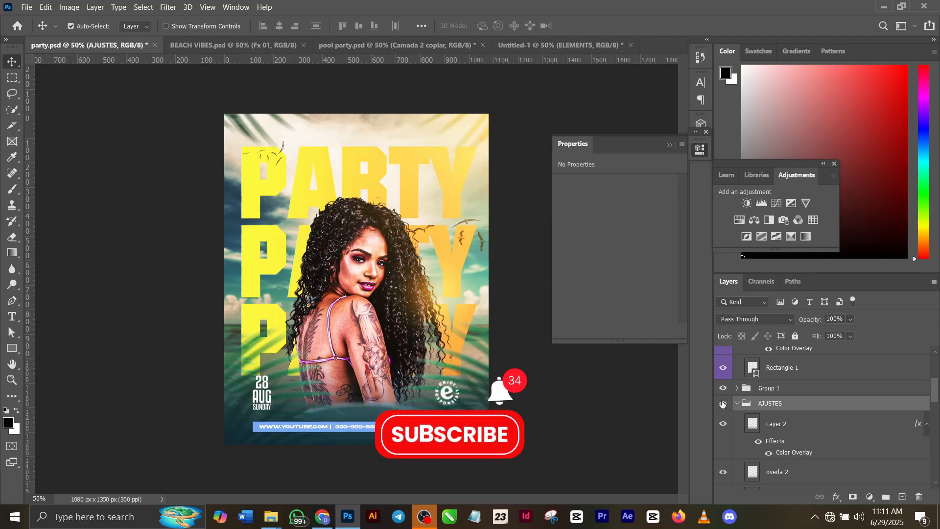
# Step: Copy the overla 2, lihght 1 and light 2 layers from the AJUSTES group in party.psd into Untitled-1, above ELEMENTS
pyautogui.click(792, 435)
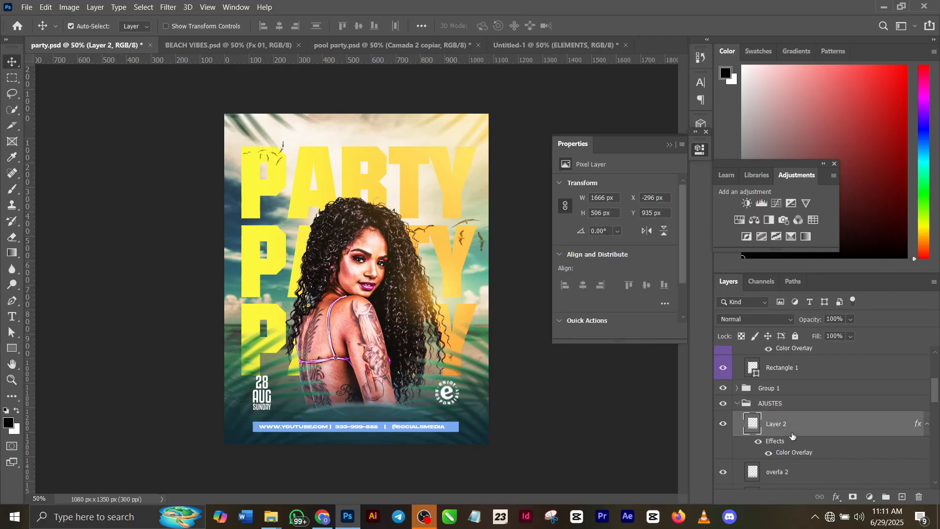
pyautogui.scroll(-3, 789, 431)
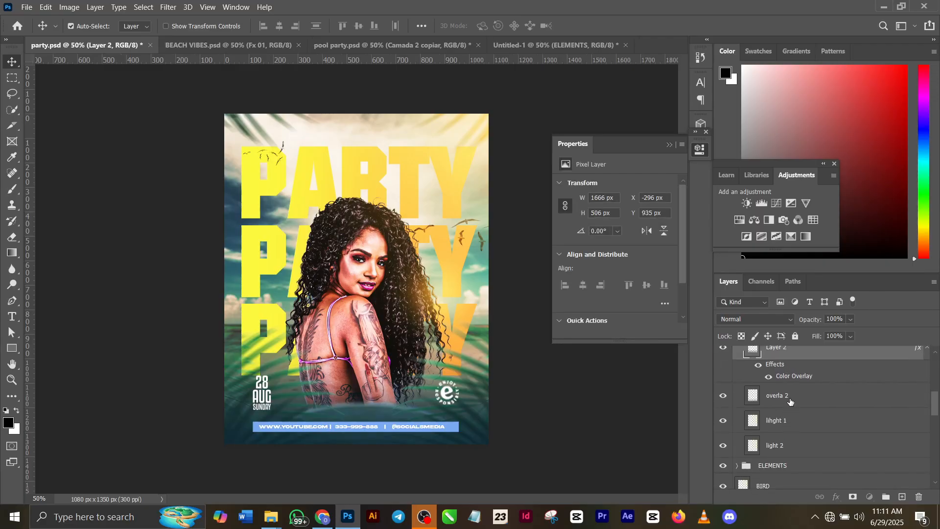
pyautogui.click(790, 402)
pyautogui.keyDown('shift'); pyautogui.click(788, 447); pyautogui.keyUp('shift')
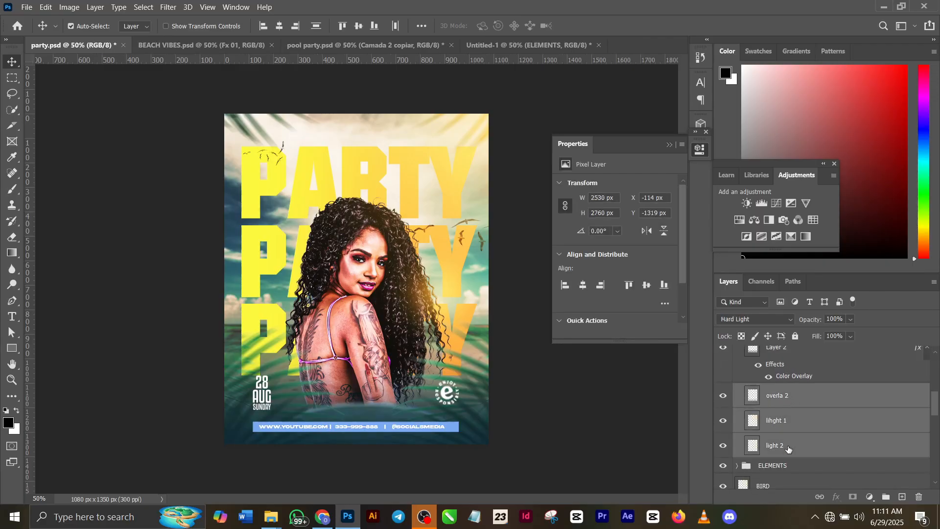
pyautogui.click(546, 43)
pyautogui.hotkey('ctrl', 'v')
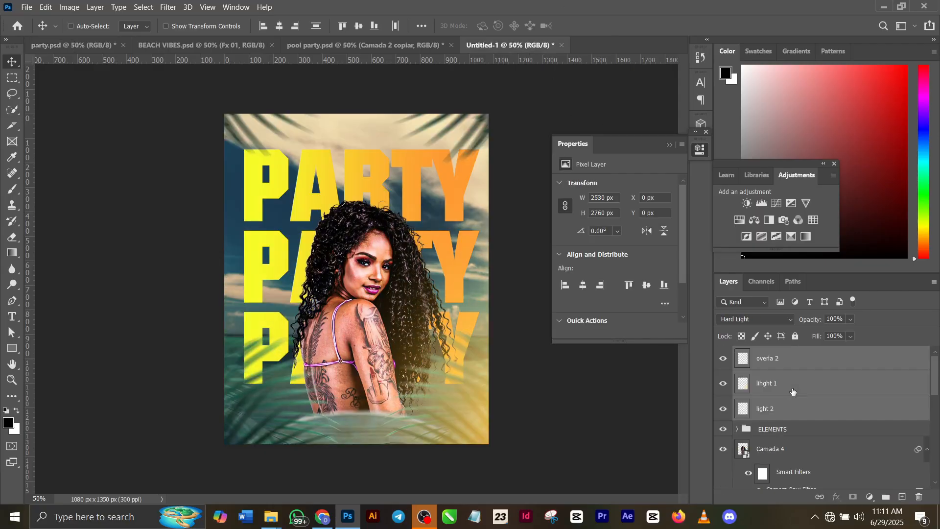
# Step: Move the overla 2, lihght 1 and light 2 layers together with Free Transform to X -88 px, Y -1380 px
pyautogui.hotkey('ctrl', 't')
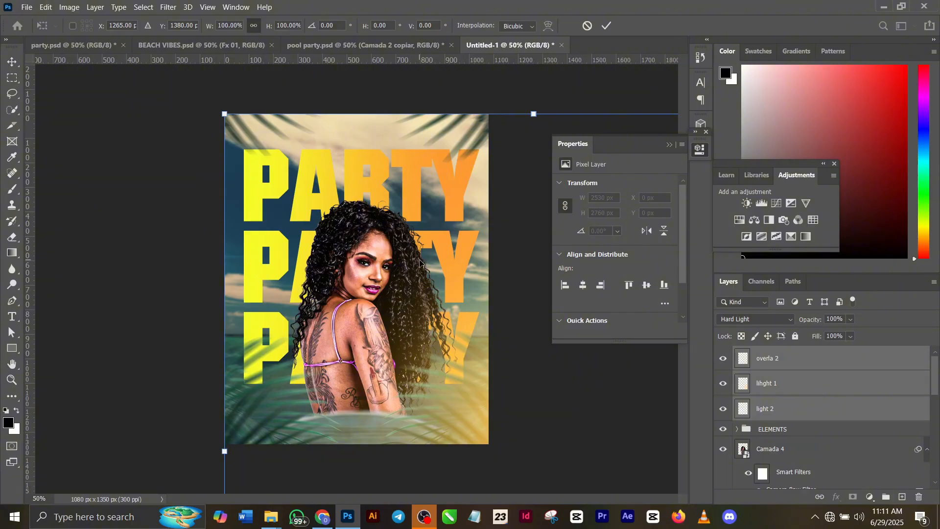
pyautogui.moveTo(420, 263); pyautogui.dragTo(430, 317)
pyautogui.click(613, 27)
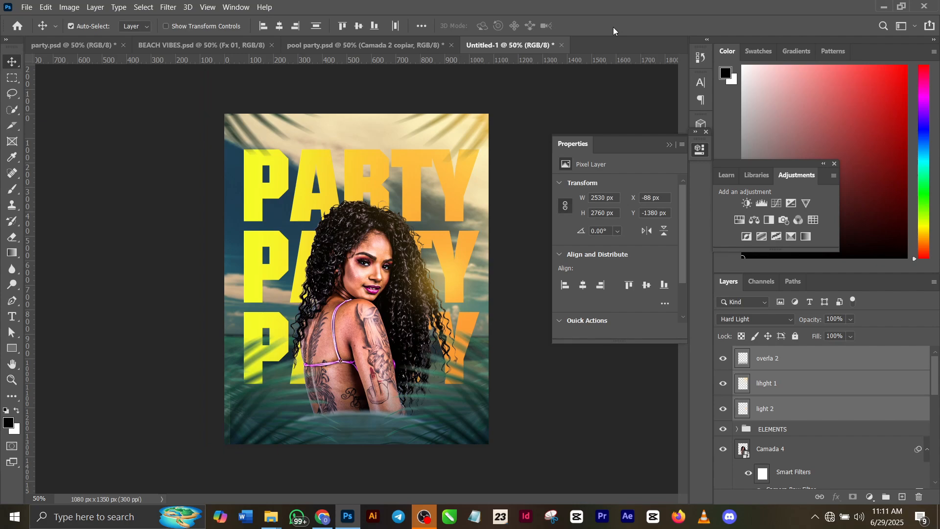
# Step: Copy Layer 2 from party.psd into Untitled-1 above overla 2 and place it over the flyer's bottom at about X -27 px, Y 964 px
pyautogui.click(110, 43)
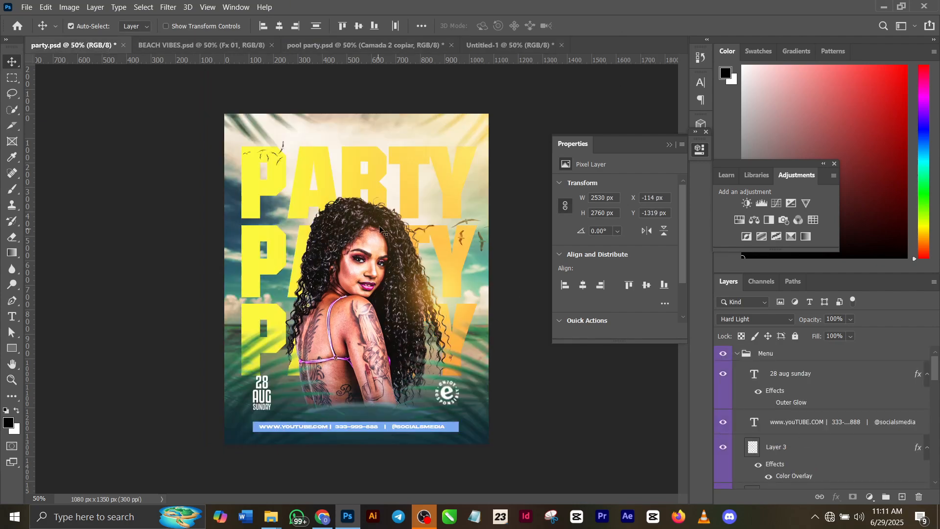
pyautogui.click(446, 384)
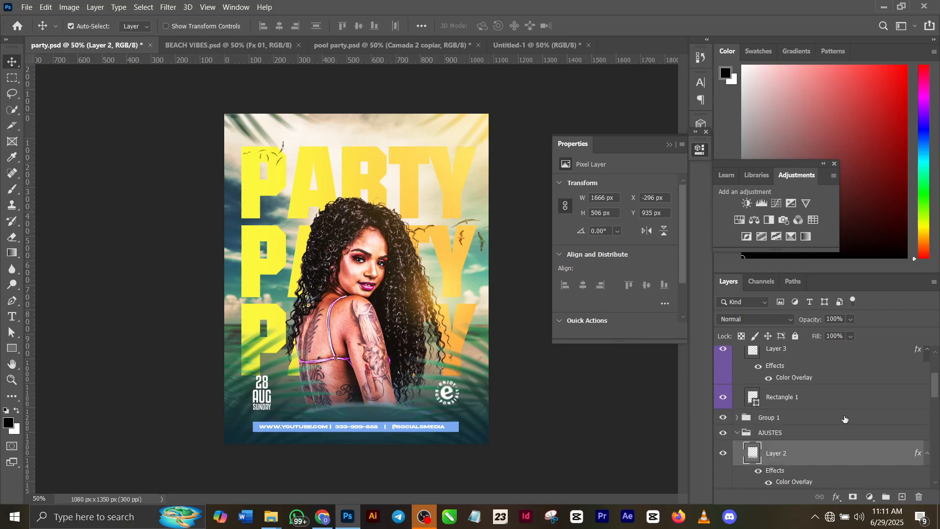
pyautogui.scroll(-2, 827, 447)
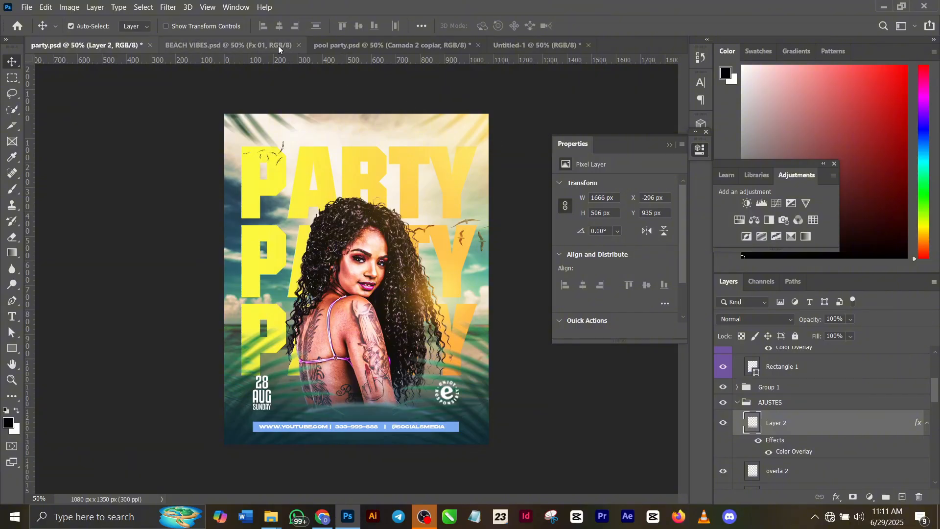
pyautogui.click(533, 44)
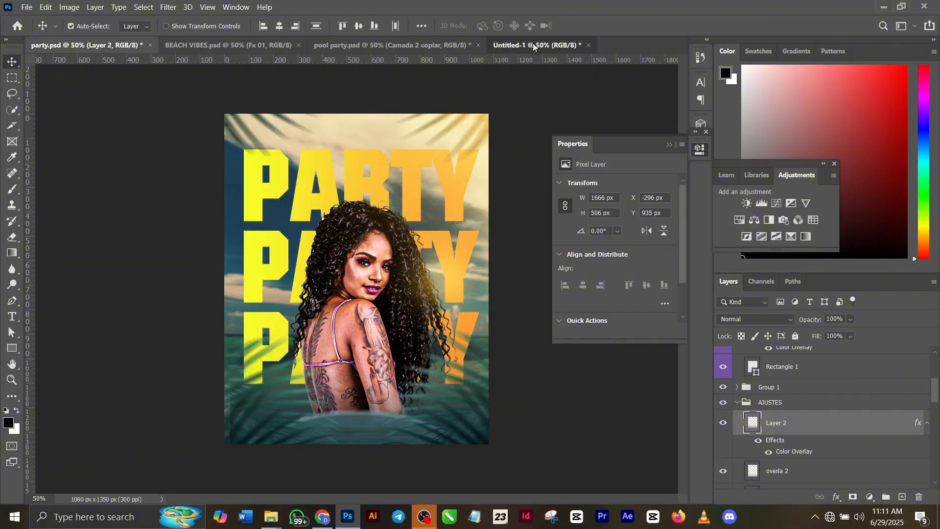
pyautogui.scroll(2, 787, 397)
pyautogui.scroll(2, 787, 397)
pyautogui.click(787, 363)
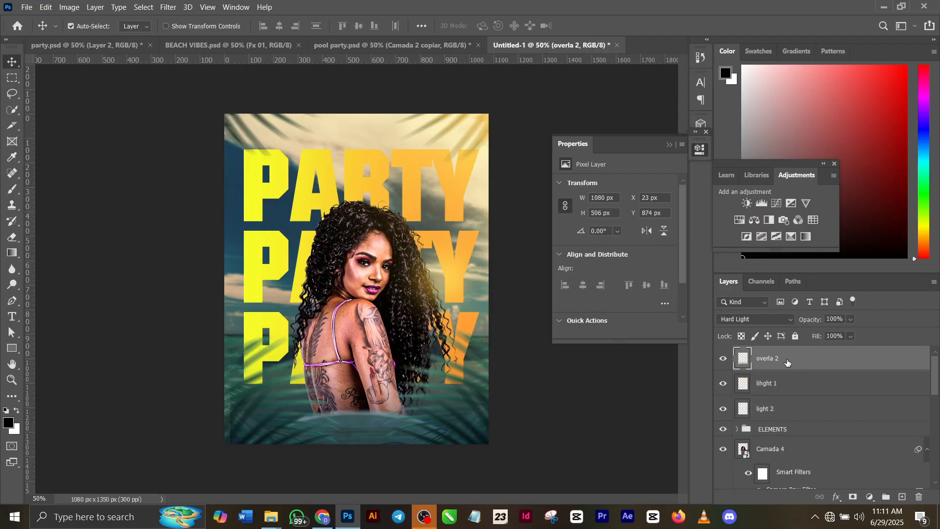
pyautogui.hotkey('ctrl', 'v')
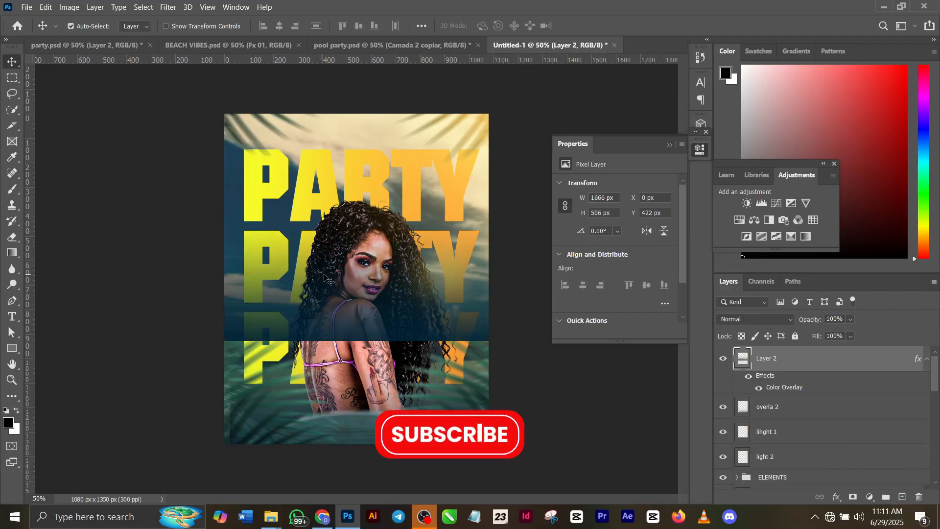
pyautogui.moveTo(355, 336); pyautogui.dragTo(358, 411)
pyautogui.moveTo(358, 422); pyautogui.dragTo(359, 447)
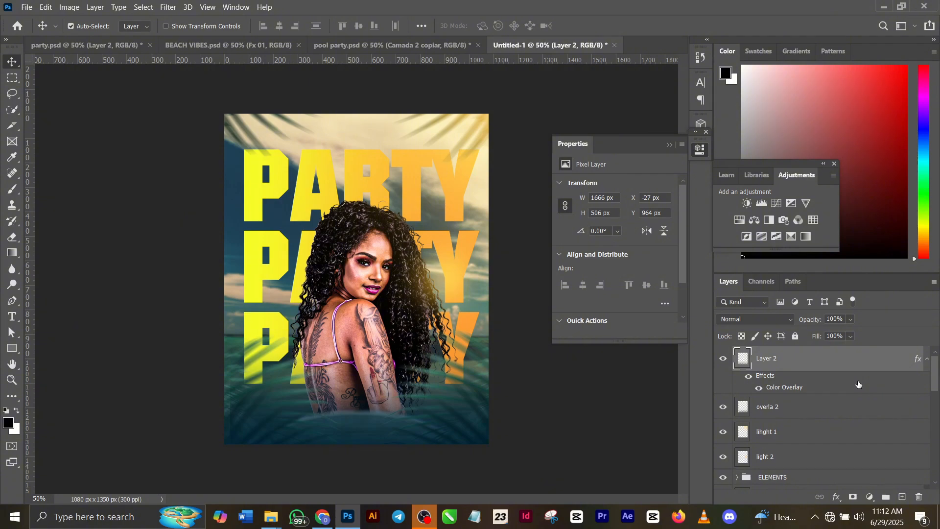
# Step: Create a new layer and draw a linear #1e3f53-to-transparent gradient from the flyer's bottom edge up to the woman's shoulder
pyautogui.click(903, 496)
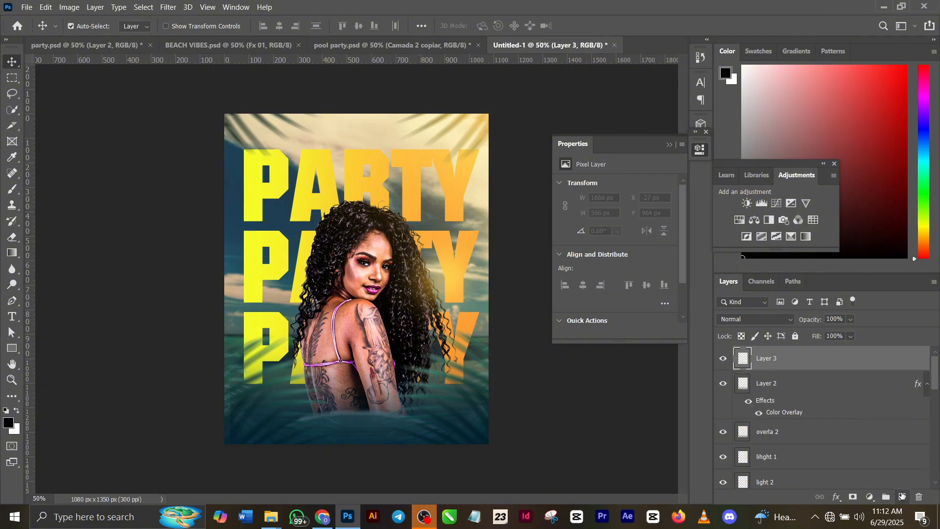
pyautogui.click(13, 254)
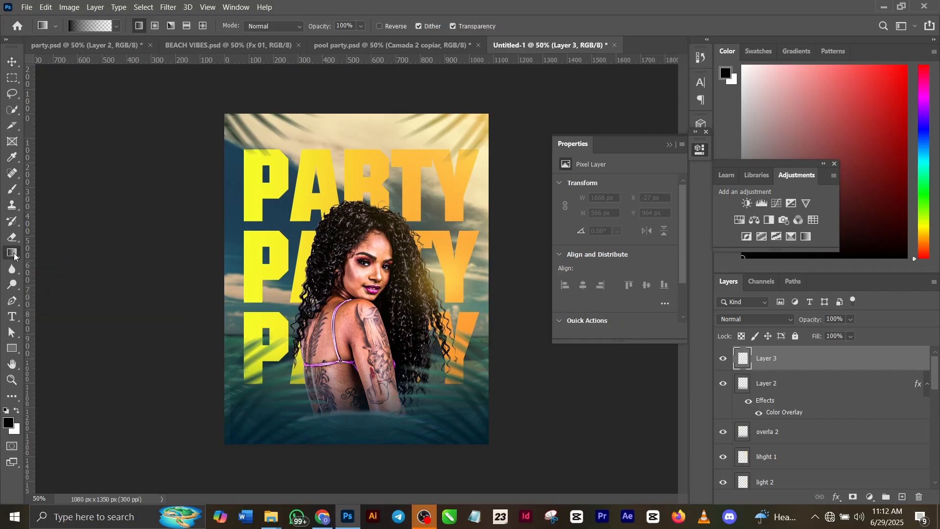
pyautogui.click(8, 423)
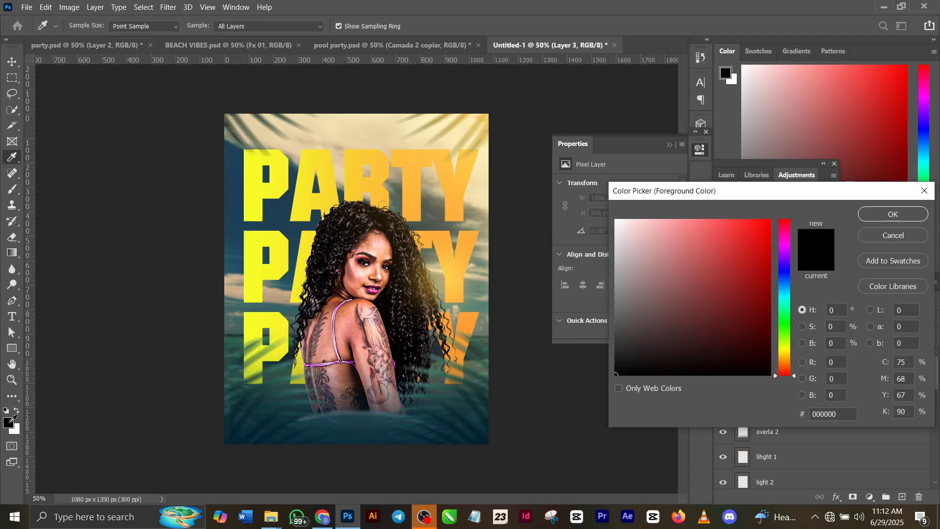
pyautogui.click(397, 421)
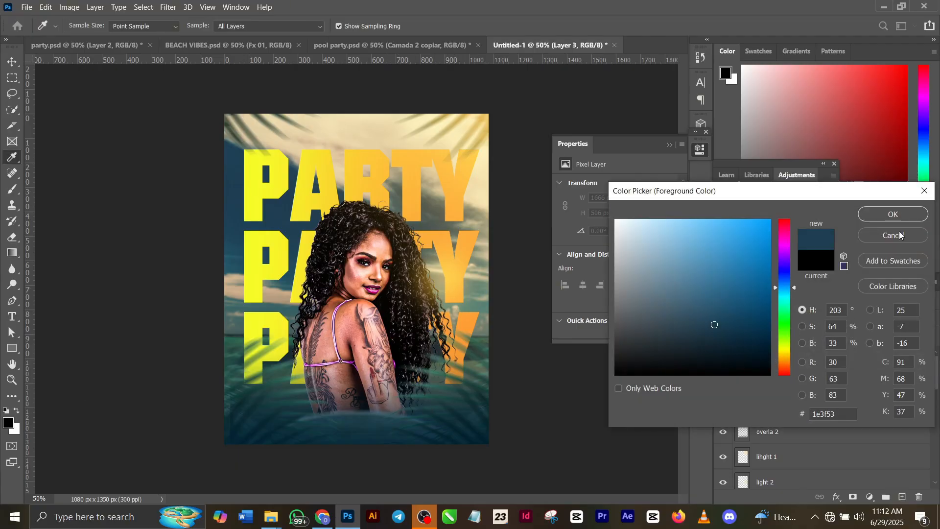
pyautogui.click(894, 214)
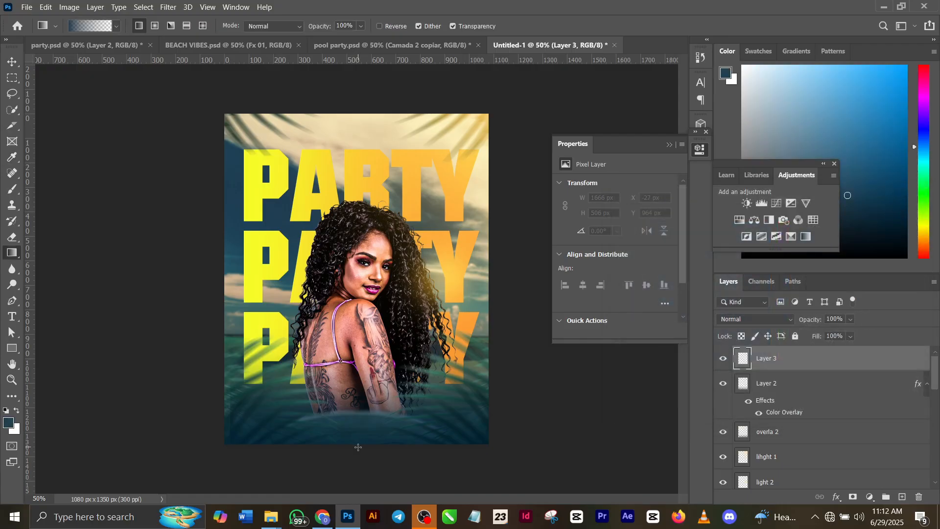
pyautogui.moveTo(358, 448); pyautogui.dragTo(365, 302)
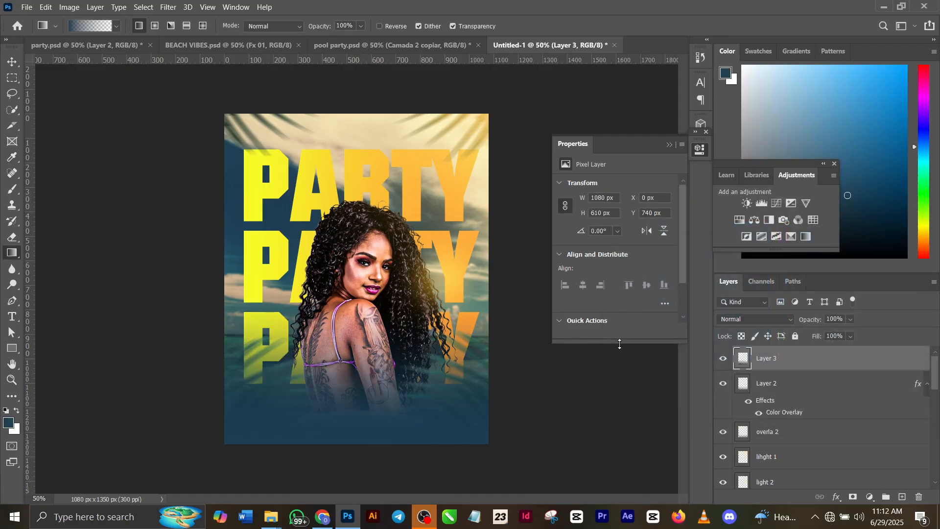
# Step: Hide Layer 2 and move the new gradient layer down to about Y 820 px
pyautogui.click(727, 385)
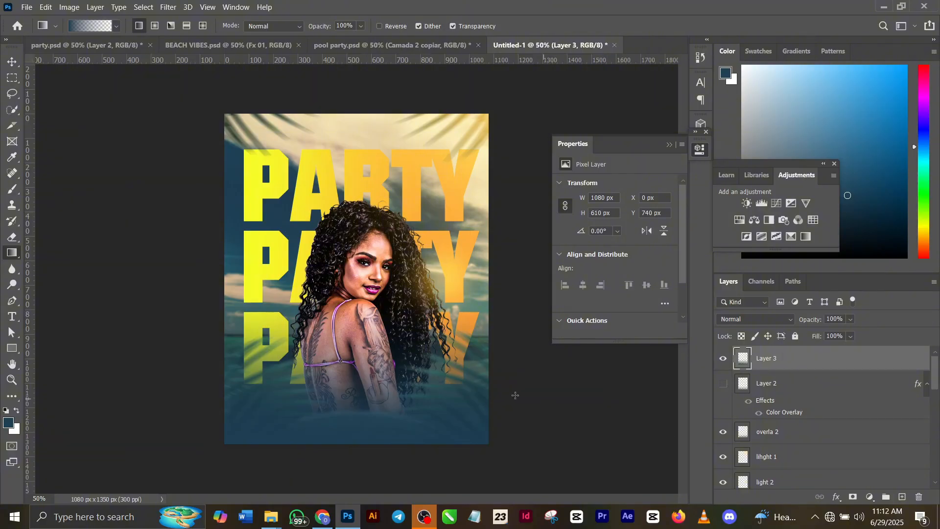
pyautogui.press('v')
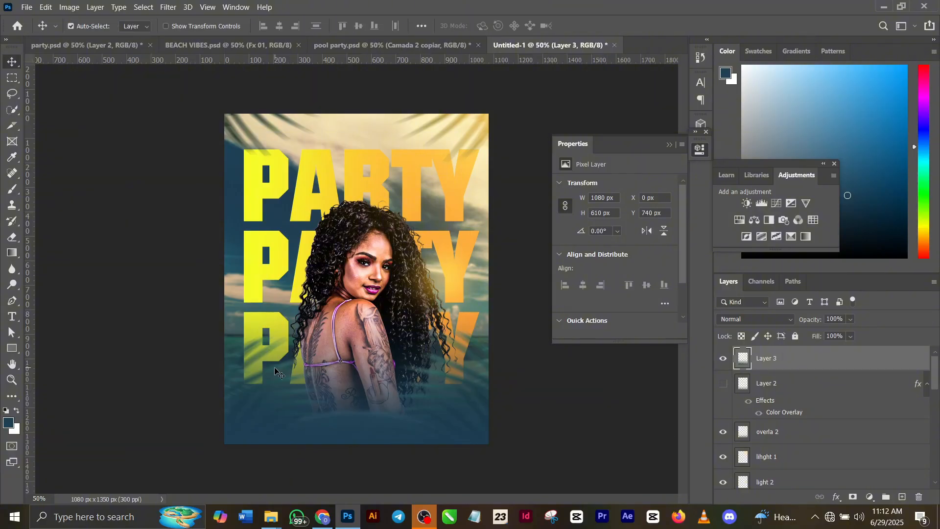
pyautogui.moveTo(366, 412); pyautogui.dragTo(364, 439)
# Step: Add a Color Overlay in a deep, saturated dark blue to the gradient layer, with Normal blend mode and 100% opacity
pyautogui.click(833, 497)
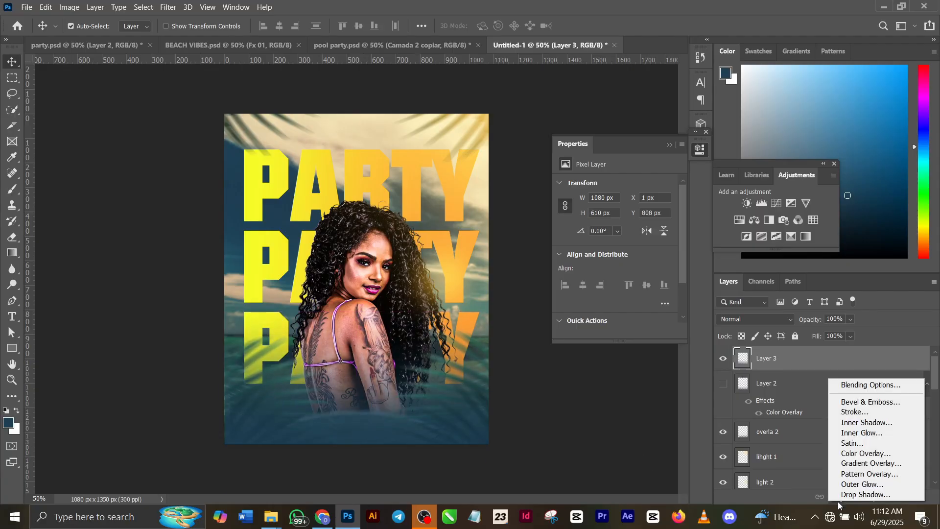
pyautogui.click(843, 457)
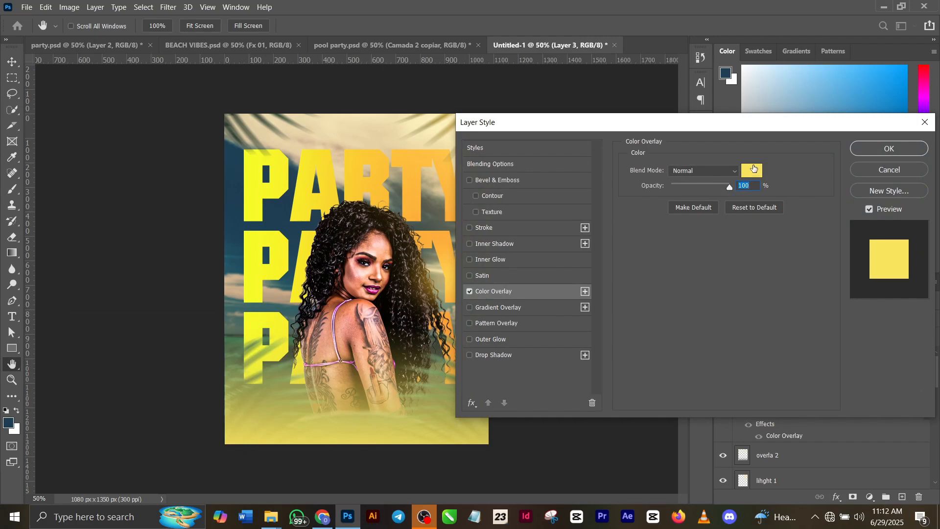
pyautogui.click(753, 168)
pyautogui.click(283, 213)
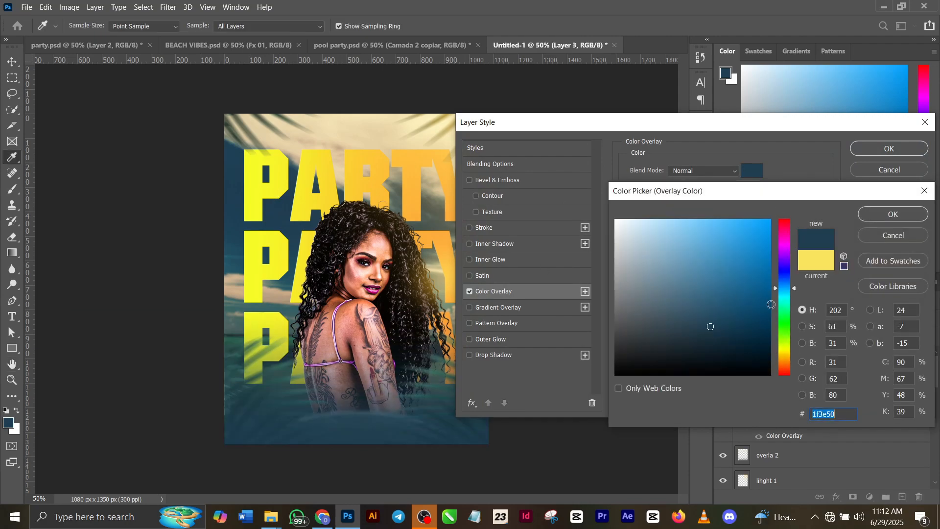
pyautogui.click(771, 292)
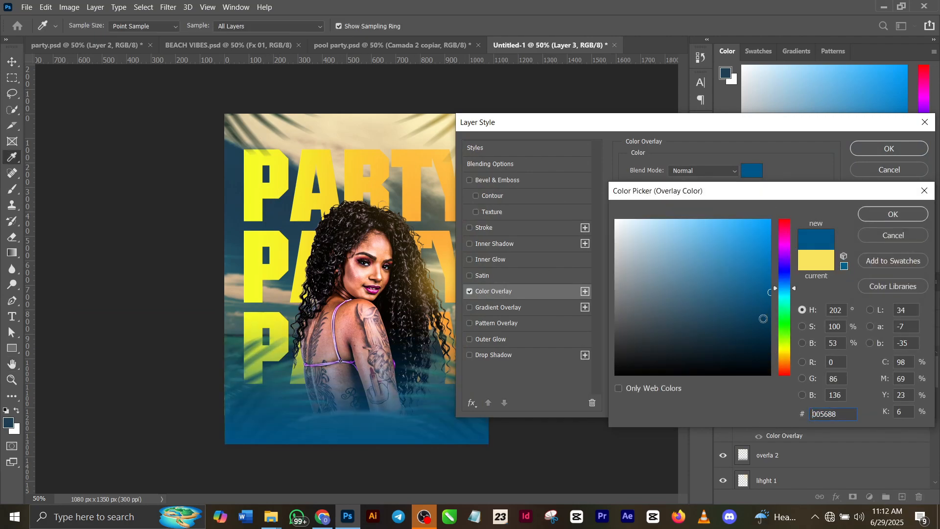
pyautogui.click(771, 315)
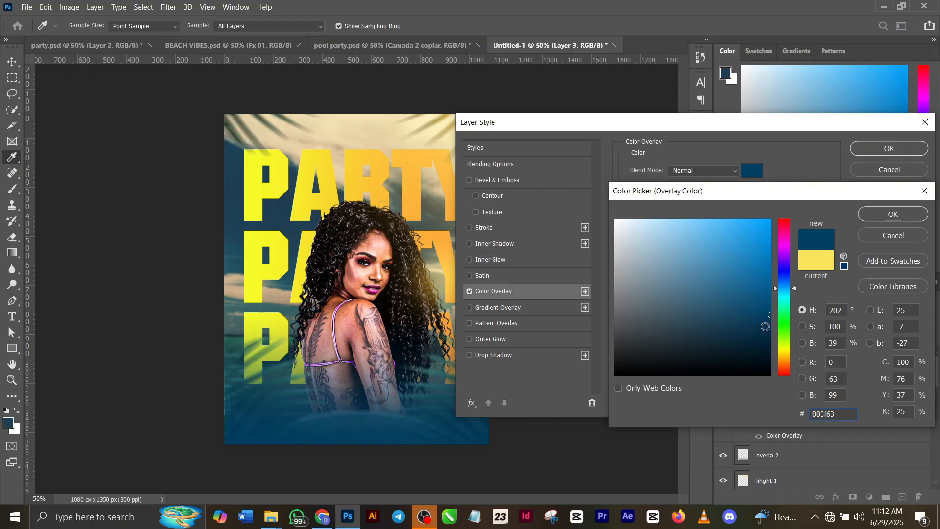
pyautogui.click(893, 214)
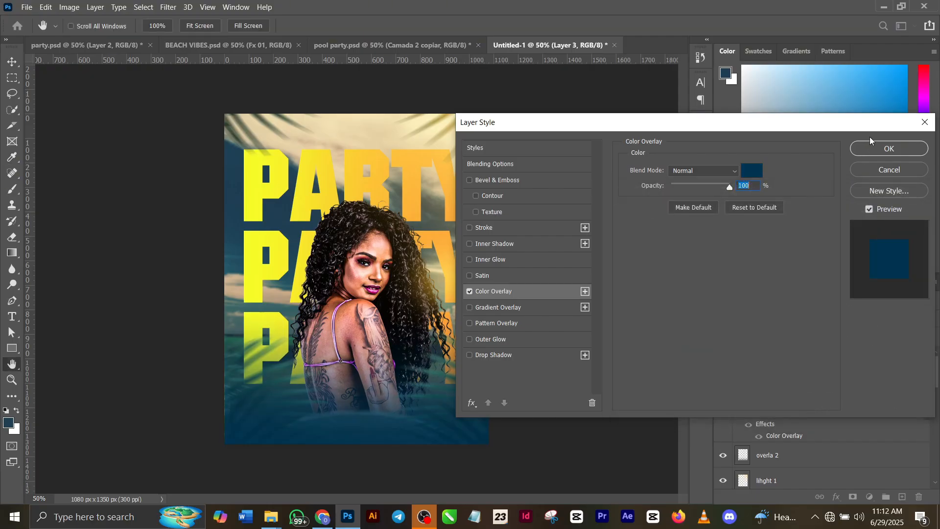
pyautogui.click(874, 151)
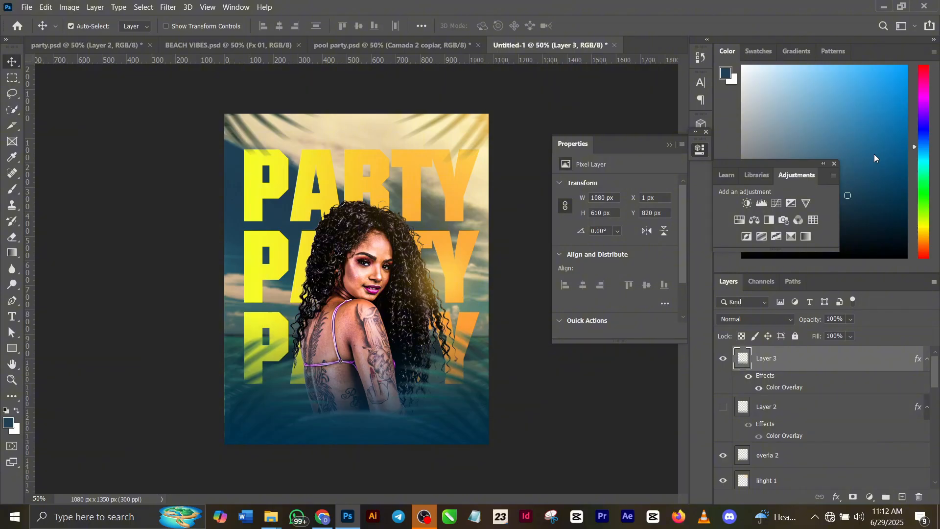
# Step: Lower the gradient layer to X 0 px, Y 953 px so the fade covers only the flyer's bottom
pyautogui.hotkey('shift', 'Down')
pyautogui.hotkey('shift', 'Down')
pyautogui.hotkey('shift', 'Down')
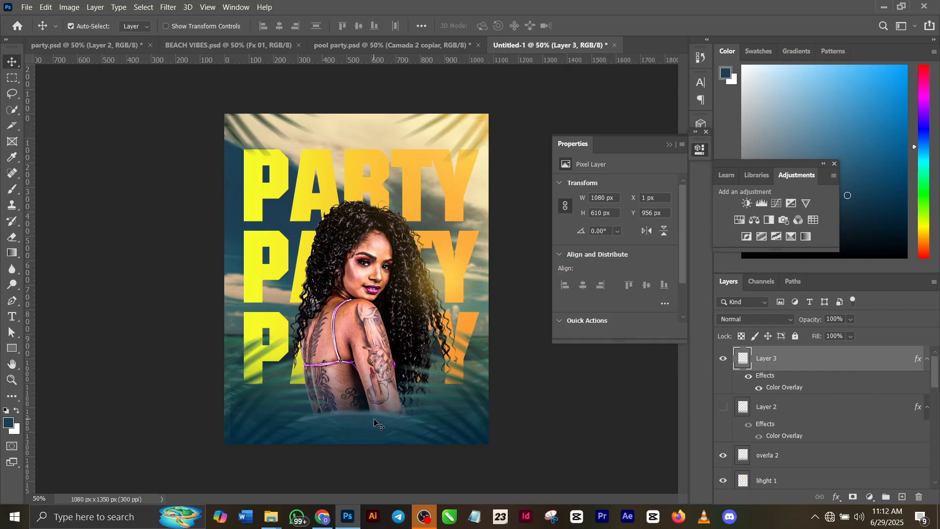
pyautogui.moveTo(374, 424)
pyautogui.mouseDown()
pyautogui.moveTo(359, 427)
pyautogui.moveTo(375, 428)
pyautogui.mouseUp()
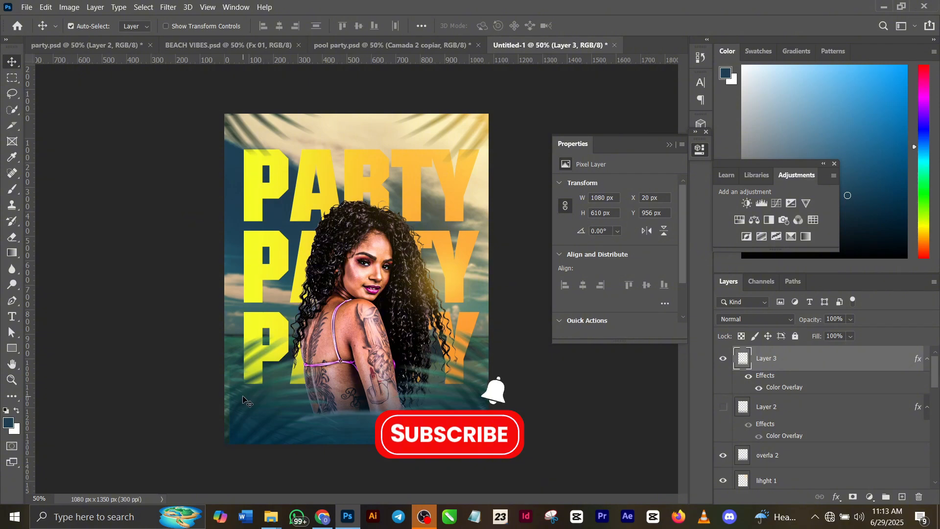
pyautogui.moveTo(243, 395); pyautogui.dragTo(238, 394)
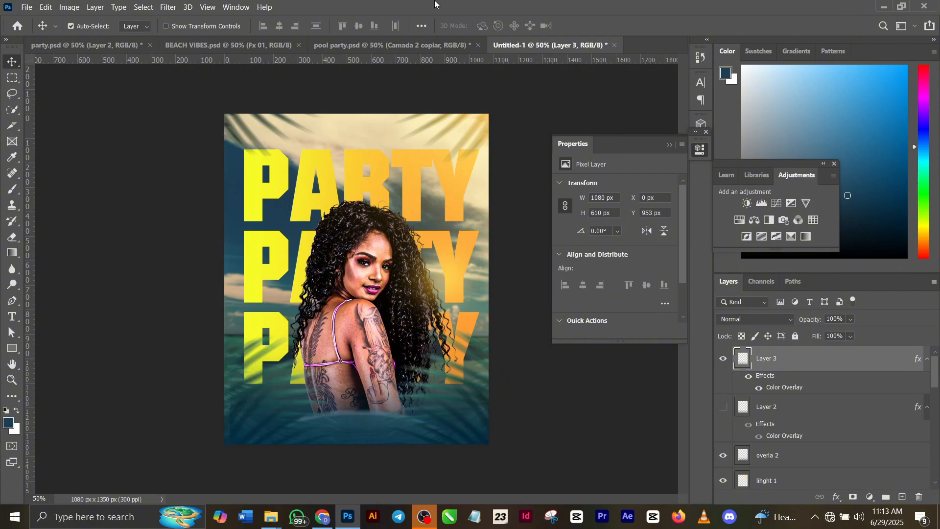
# Step: Examine what the Menu group and Group 1 contribute to the flyer in party.psd by hiding and showing each
pyautogui.click(121, 45)
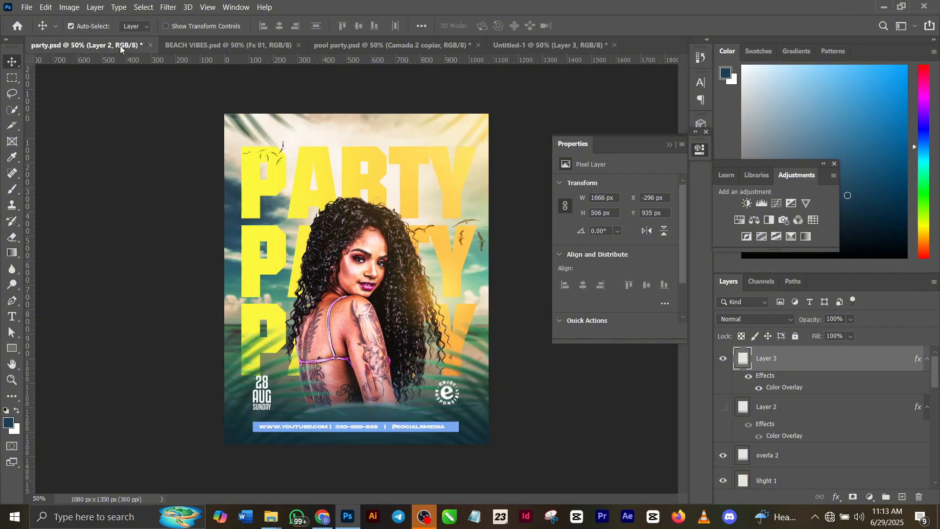
pyautogui.scroll(4, 852, 365)
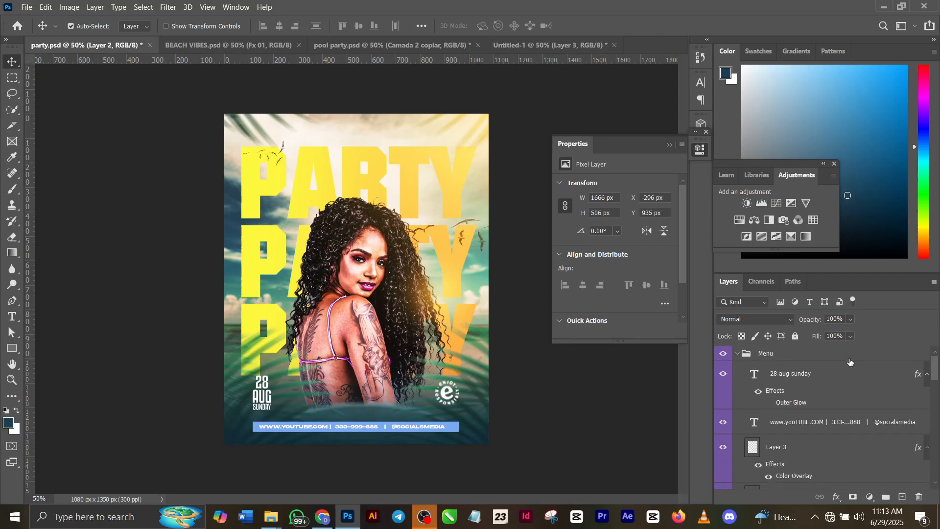
pyautogui.click(726, 354)
pyautogui.click(727, 354)
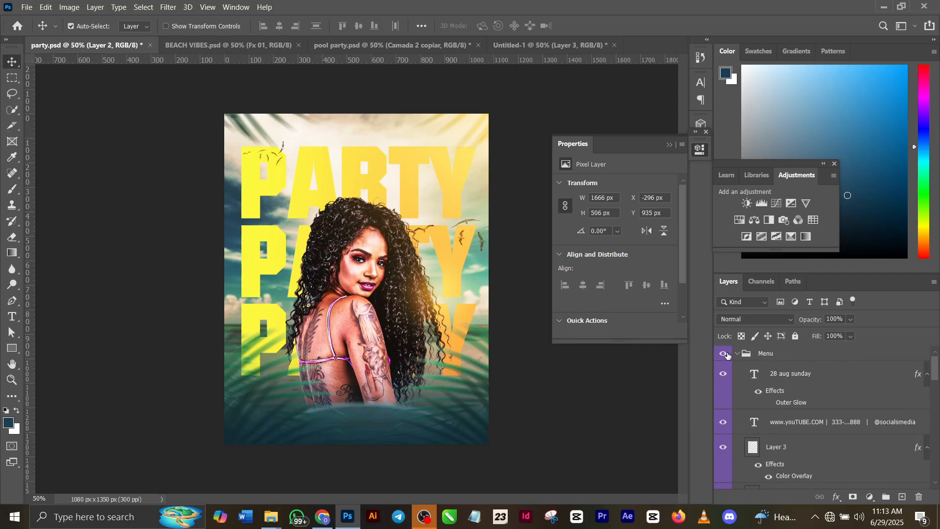
pyautogui.scroll(-2, 775, 383)
pyautogui.scroll(-1, 775, 383)
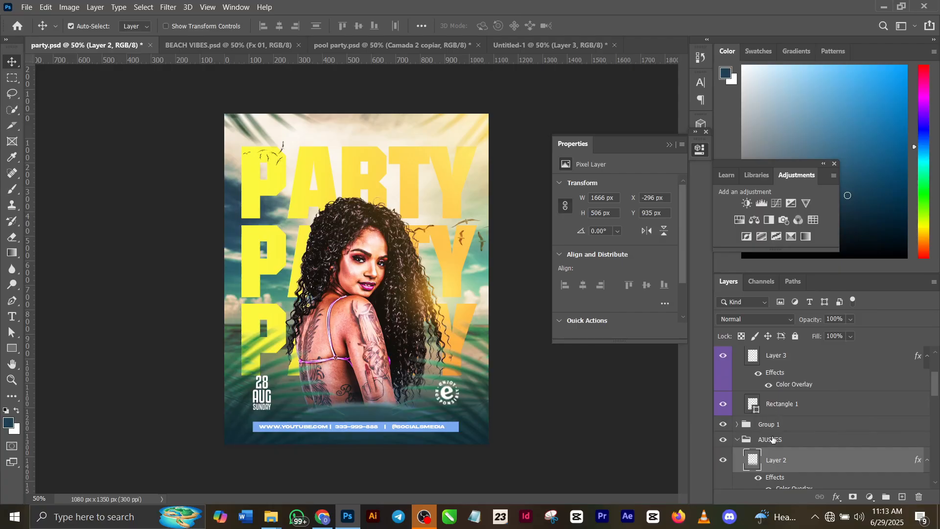
pyautogui.click(725, 426)
pyautogui.click(724, 427)
# Step: Copy Group 1 from party.psd into Untitled-1 above Layer 3 and expand it to show its adjustment layers
pyautogui.click(762, 430)
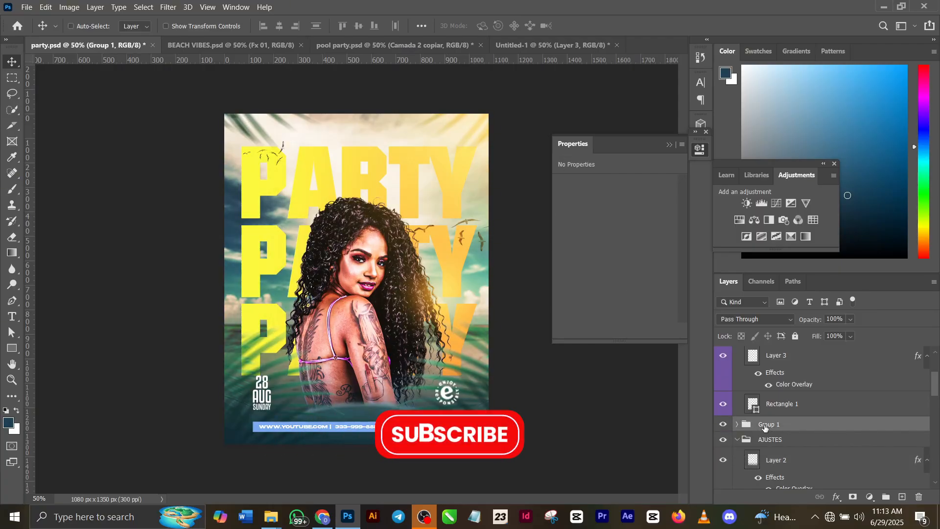
pyautogui.click(543, 46)
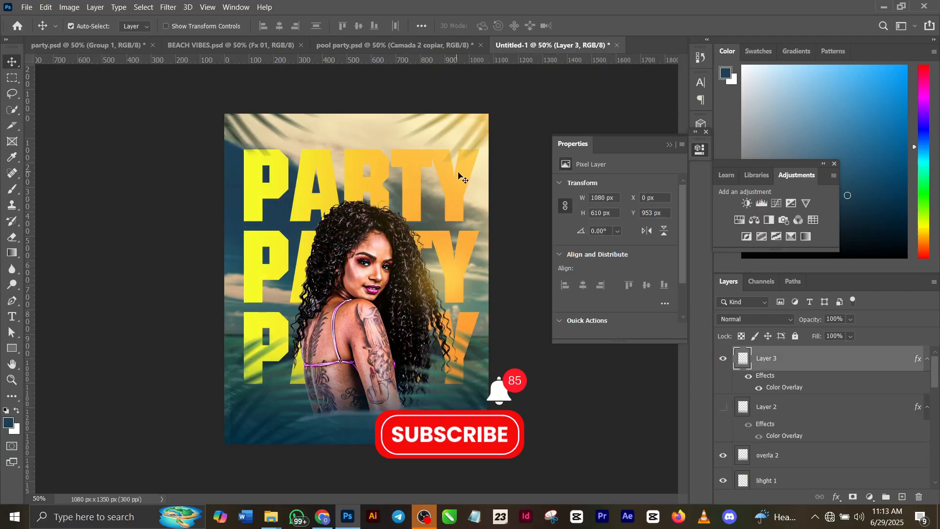
pyautogui.hotkey('ctrl', 'v')
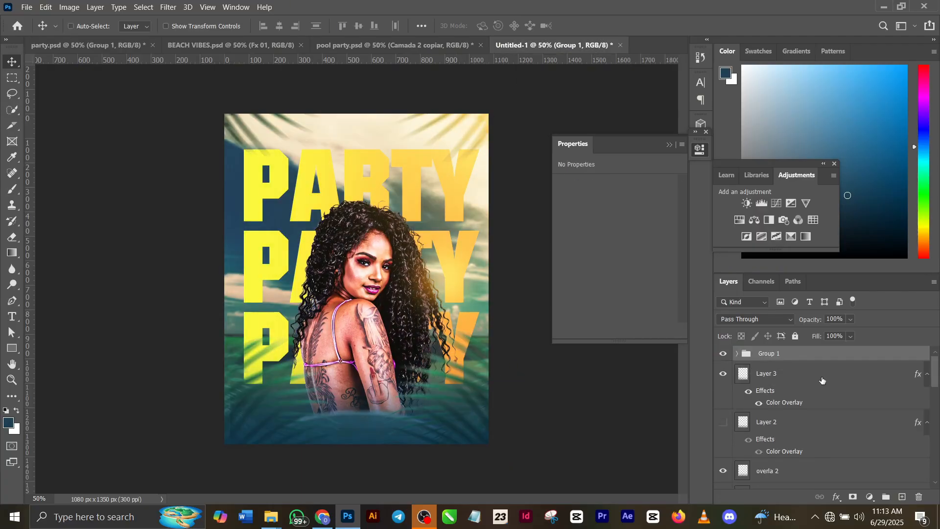
pyautogui.click(737, 354)
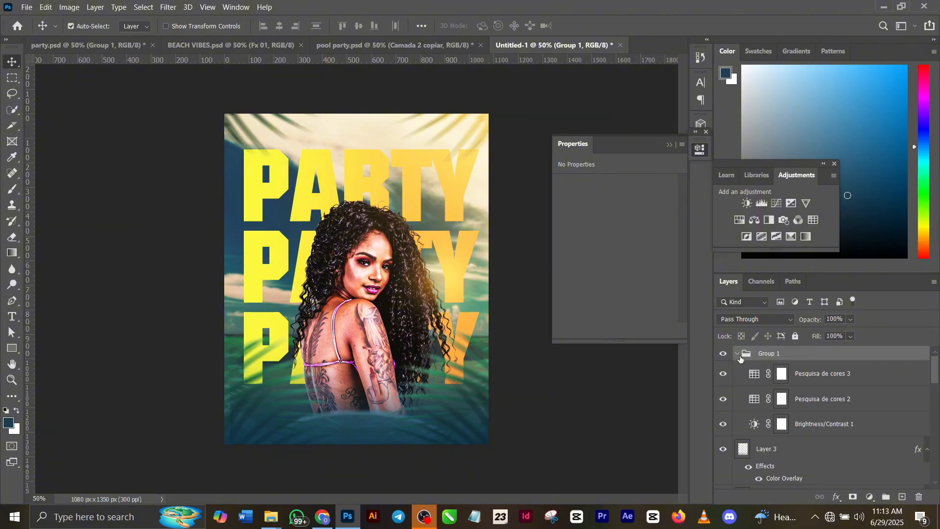
# Step: Examine which 3D LUT files the Pesquisa de cores 3 and Pesquisa de cores 2 layers use, then collapse Group 1
pyautogui.click(757, 378)
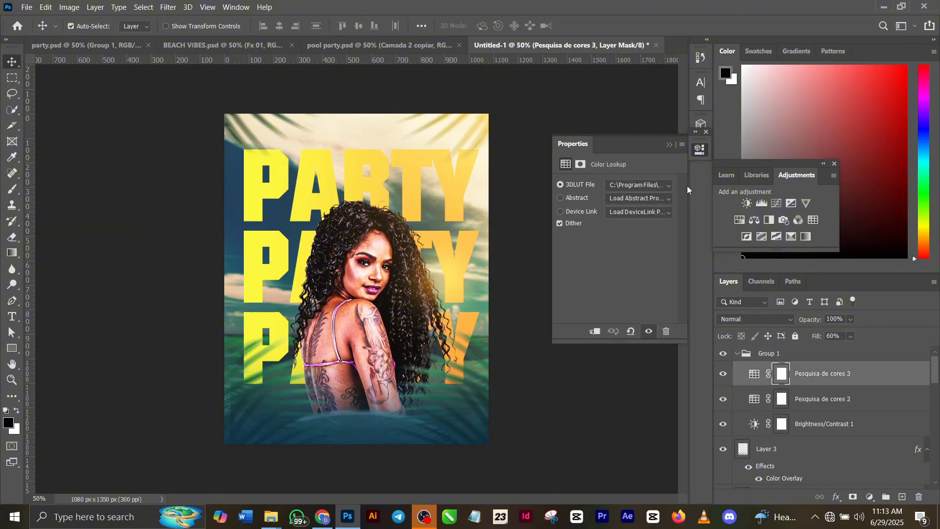
pyautogui.click(657, 185)
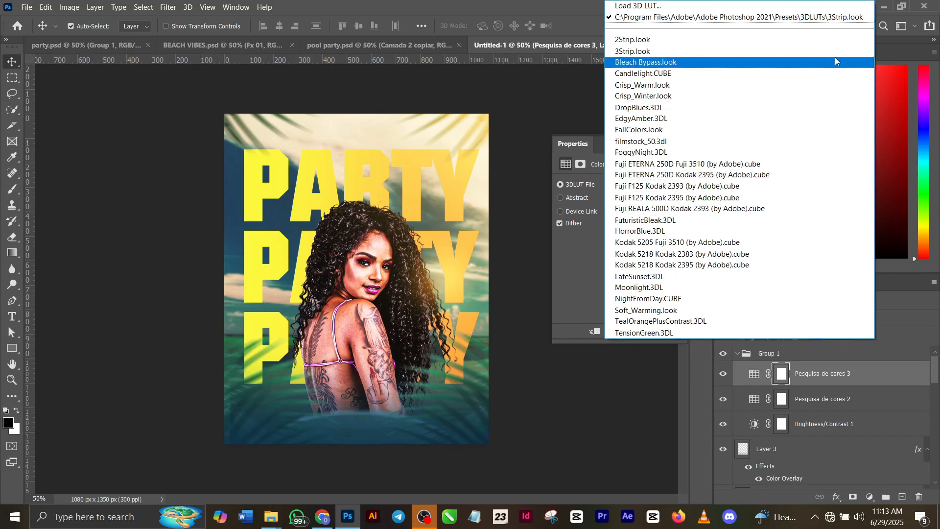
pyautogui.click(839, 353)
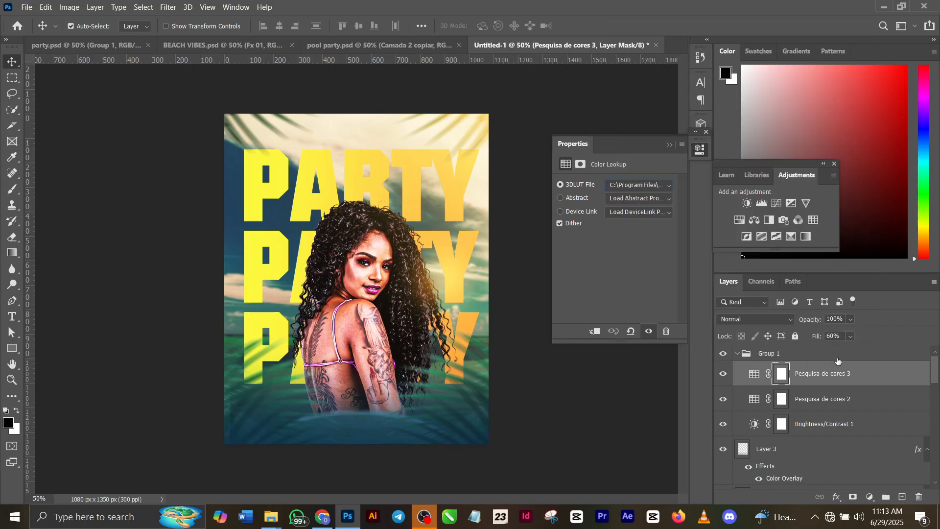
pyautogui.click(757, 399)
pyautogui.click(651, 187)
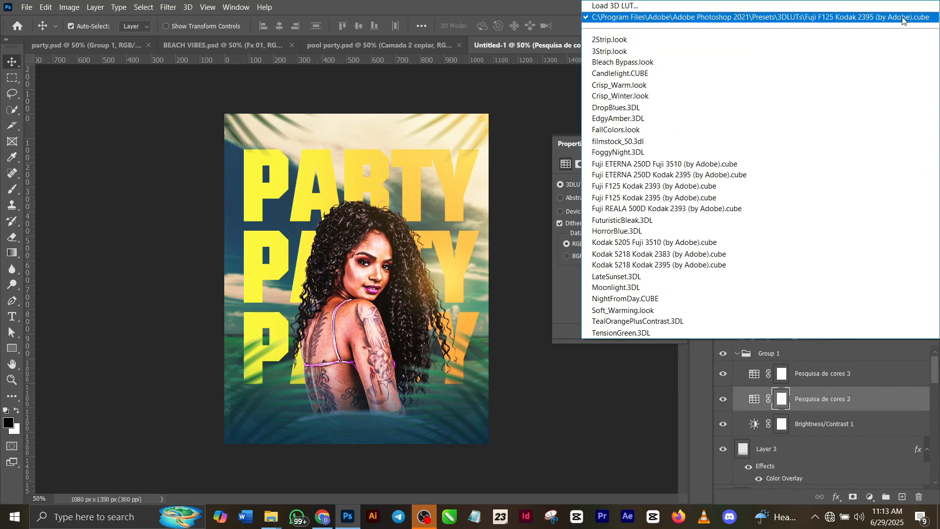
pyautogui.click(608, 400)
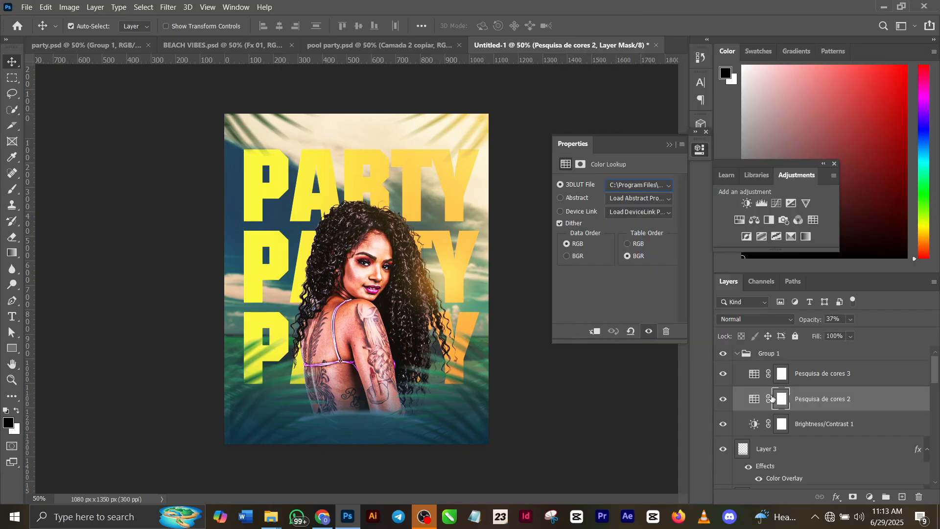
pyautogui.click(737, 355)
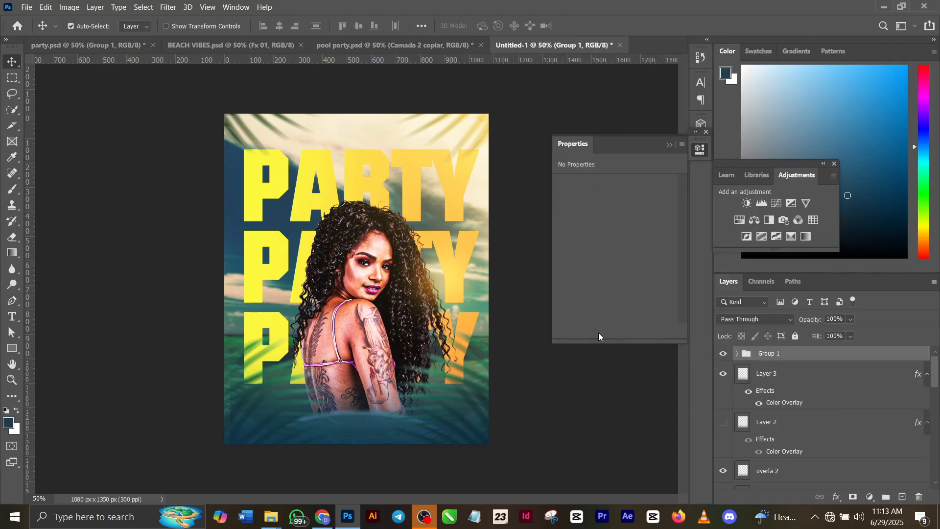